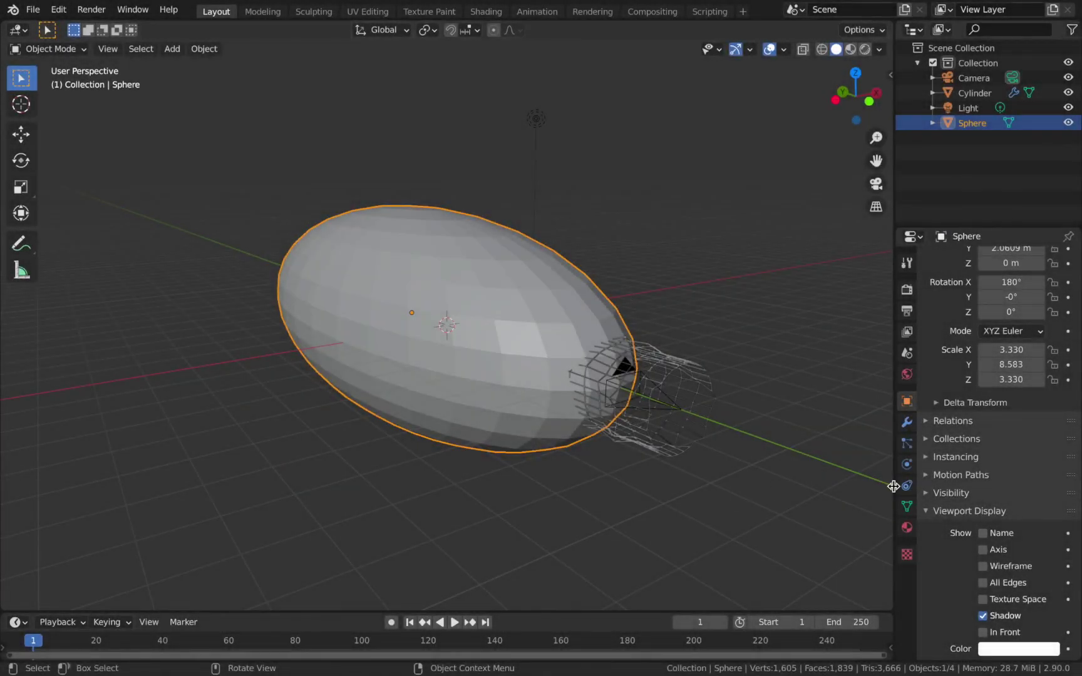
Shift the sphere's bounds box along global Y beside the cylinder, then add the Camera to the selection
{"action": "scroll", "coordinate": [956, 499], "scroll_direction": "down", "scroll_amount": 2}
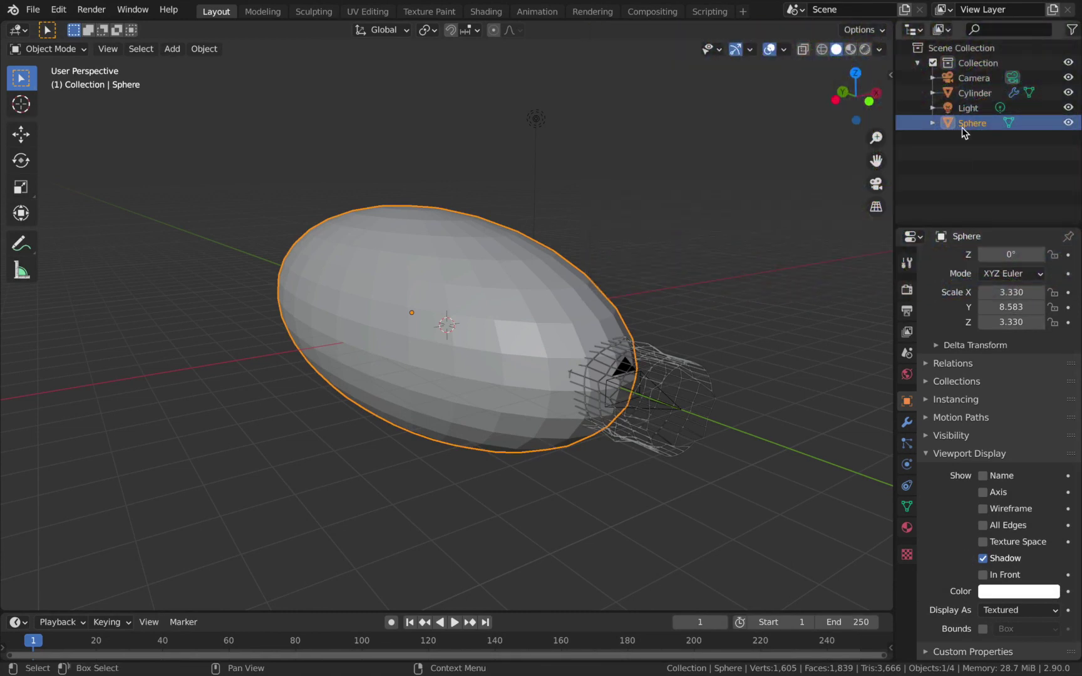
{"action": "middle_click_drag", "start_coordinate": [620, 360], "coordinate": [644, 362]}
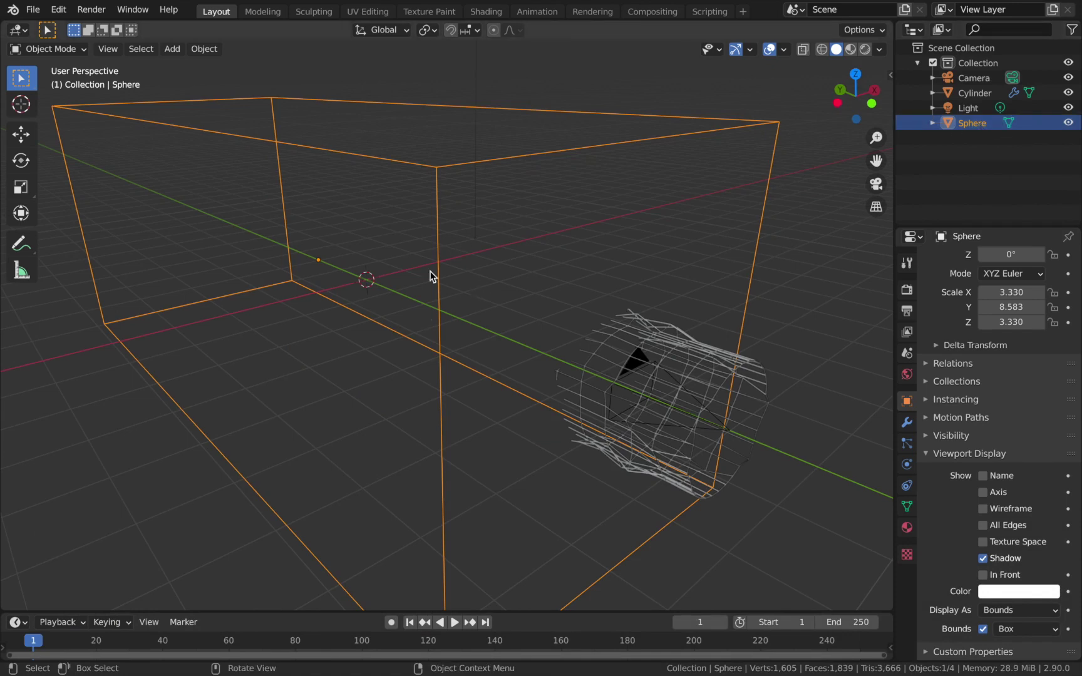
{"action": "key", "text": "g"}
{"action": "key", "text": "y"}
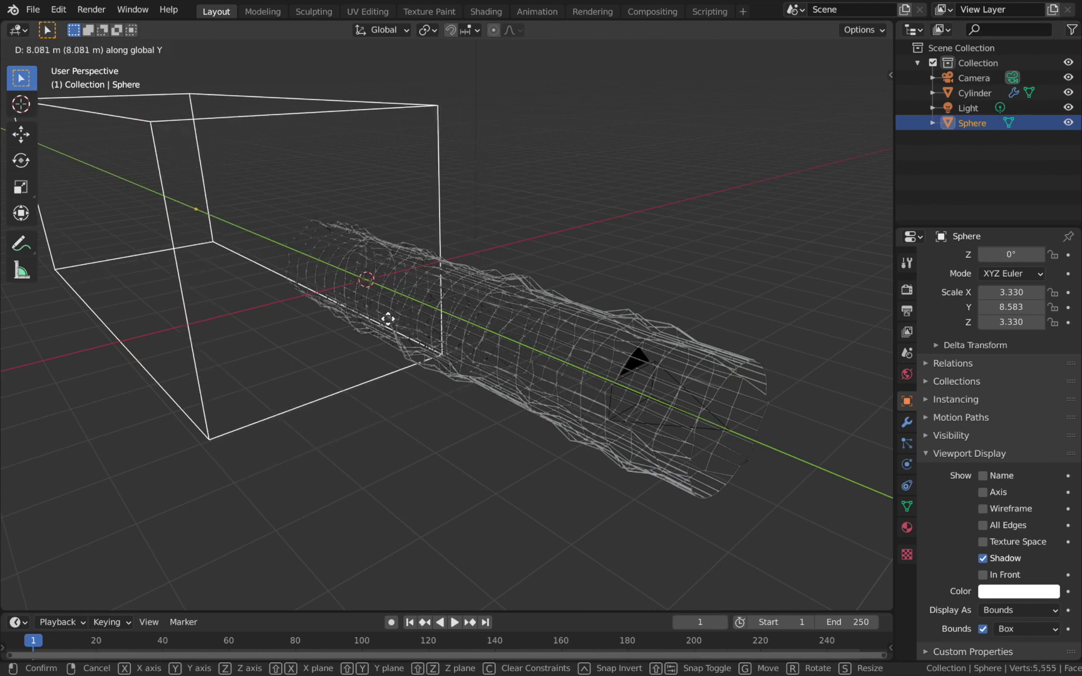
{"action": "left_click", "coordinate": [632, 267]}
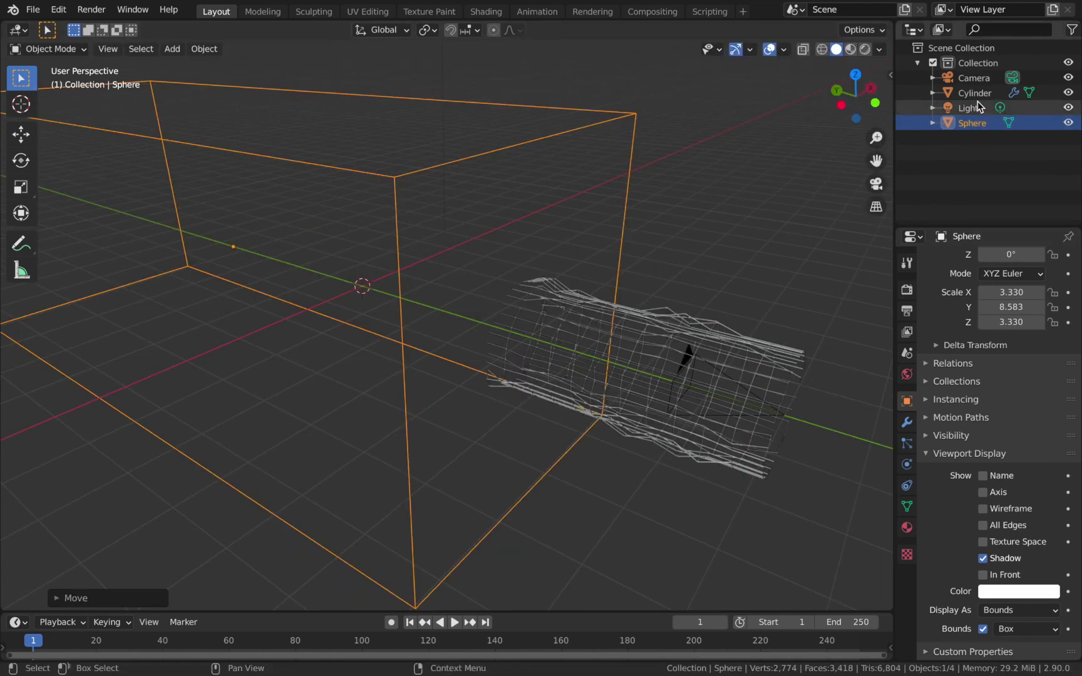
{"action": "left_click", "coordinate": [977, 82], "text": "ctrl"}
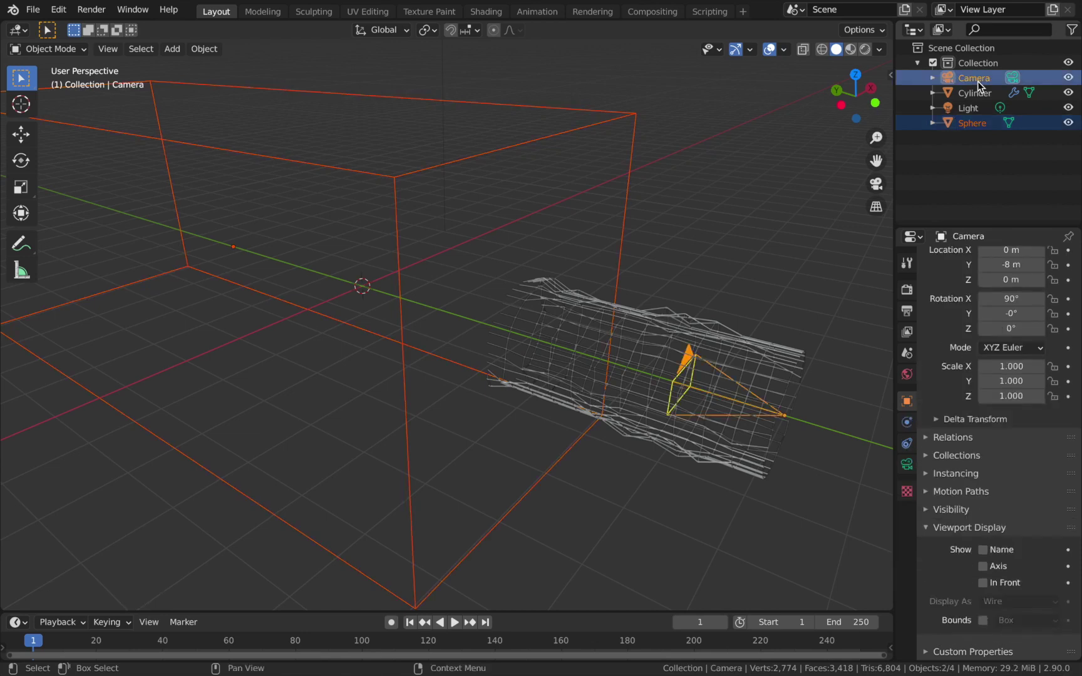
Parent the sphere to the camera as Object and slide the camera's Location Y to about -6.26 m
{"action": "key", "text": "ctrl+p"}
{"action": "left_click", "coordinate": [681, 174]}
{"action": "key", "text": "KP_0"}
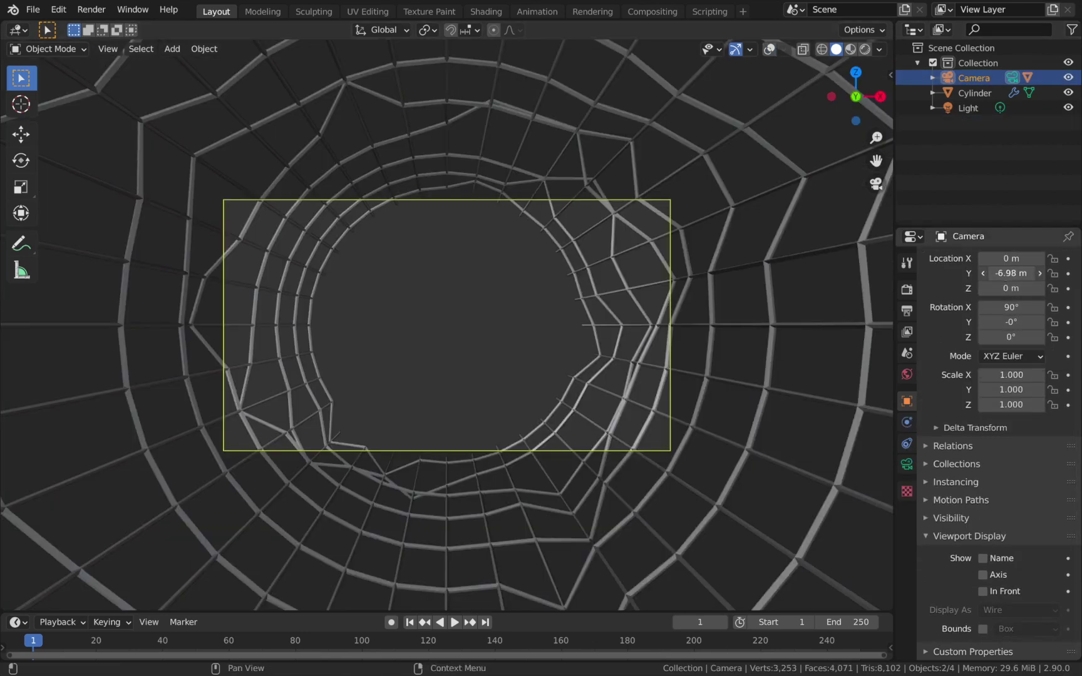
{"action": "left_click_drag", "start_coordinate": [1005, 273], "coordinate": [1081, 272]}
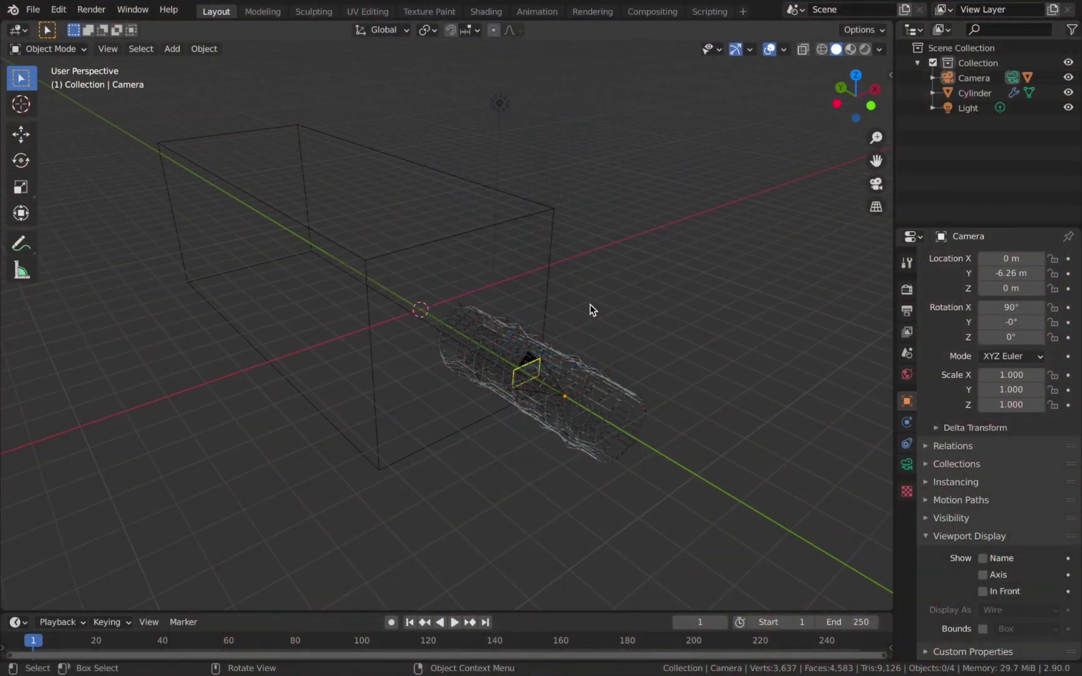
{"action": "left_click", "coordinate": [932, 78]}
Delete the Camera and the Sphere from the scene
{"action": "left_click", "coordinate": [966, 81]}
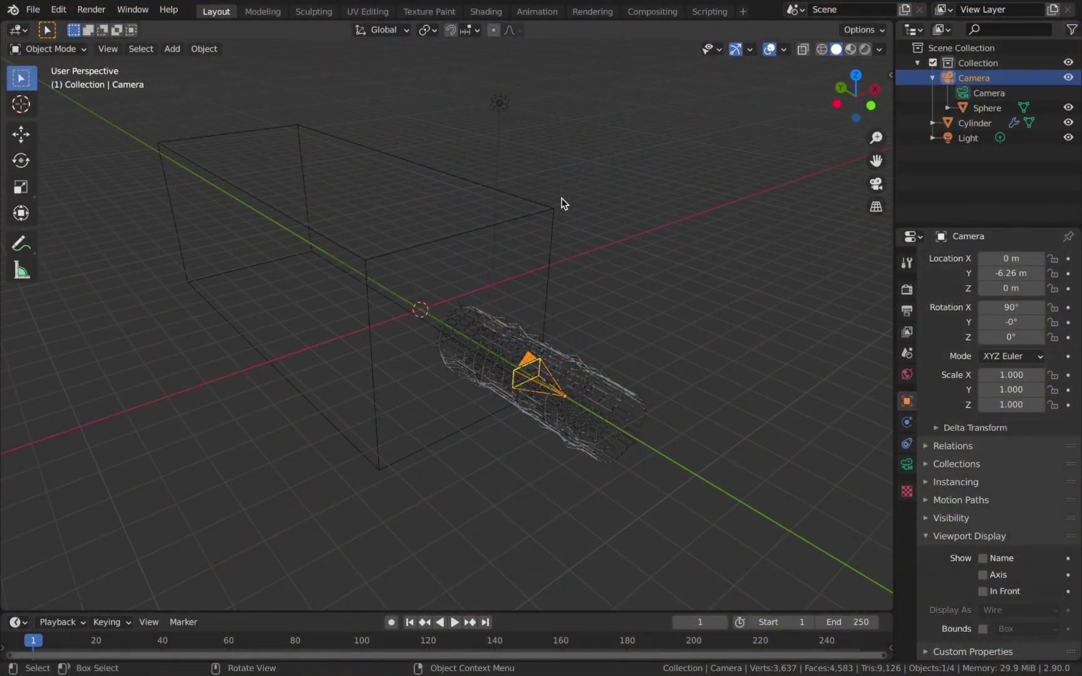
{"action": "key", "text": "x"}
{"action": "left_click", "coordinate": [563, 203]}
{"action": "left_click", "coordinate": [970, 107]}
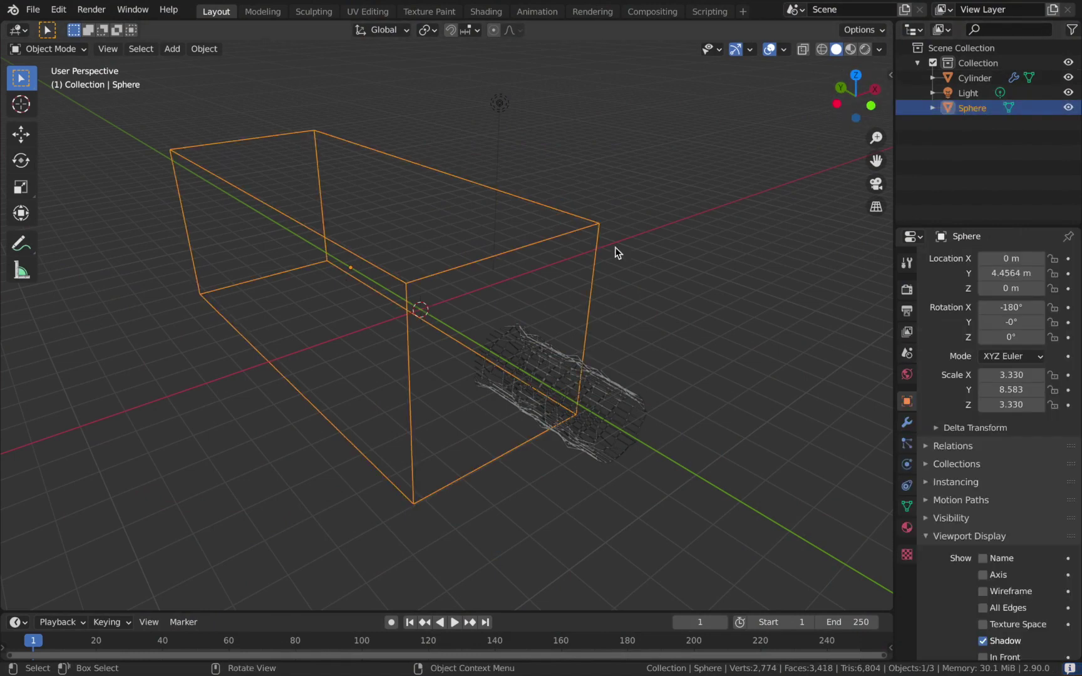
{"action": "key", "text": "x"}
{"action": "left_click", "coordinate": [614, 248]}
Inspect the cylinder's modifiers and its Clouds displace texture with Voronoi Crackle basis
{"action": "scroll", "coordinate": [681, 259], "scroll_direction": "up", "scroll_amount": 3}
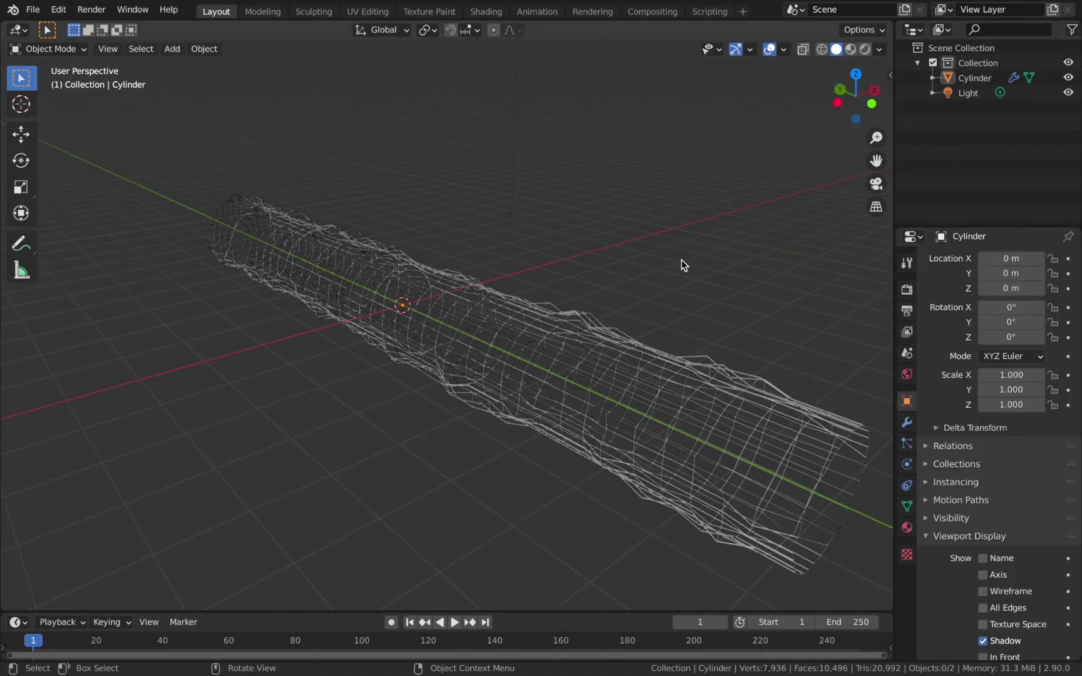
{"action": "left_click", "coordinate": [665, 381]}
{"action": "middle_click_drag", "start_coordinate": [665, 382], "coordinate": [743, 395]}
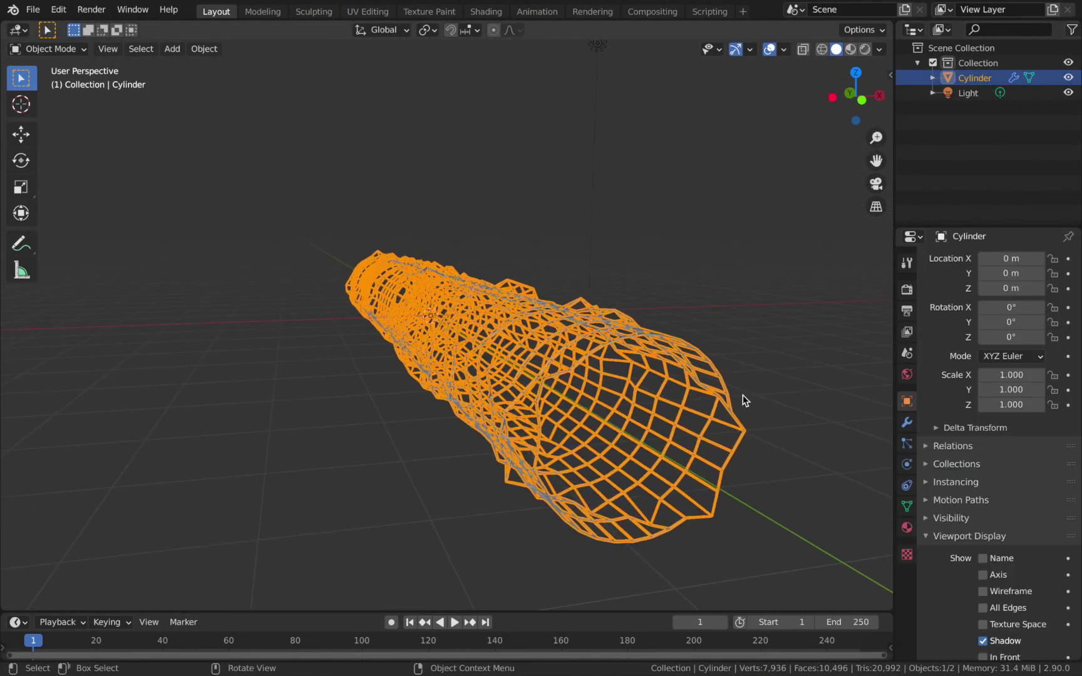
{"action": "scroll", "coordinate": [743, 394], "scroll_direction": "down", "scroll_amount": 10}
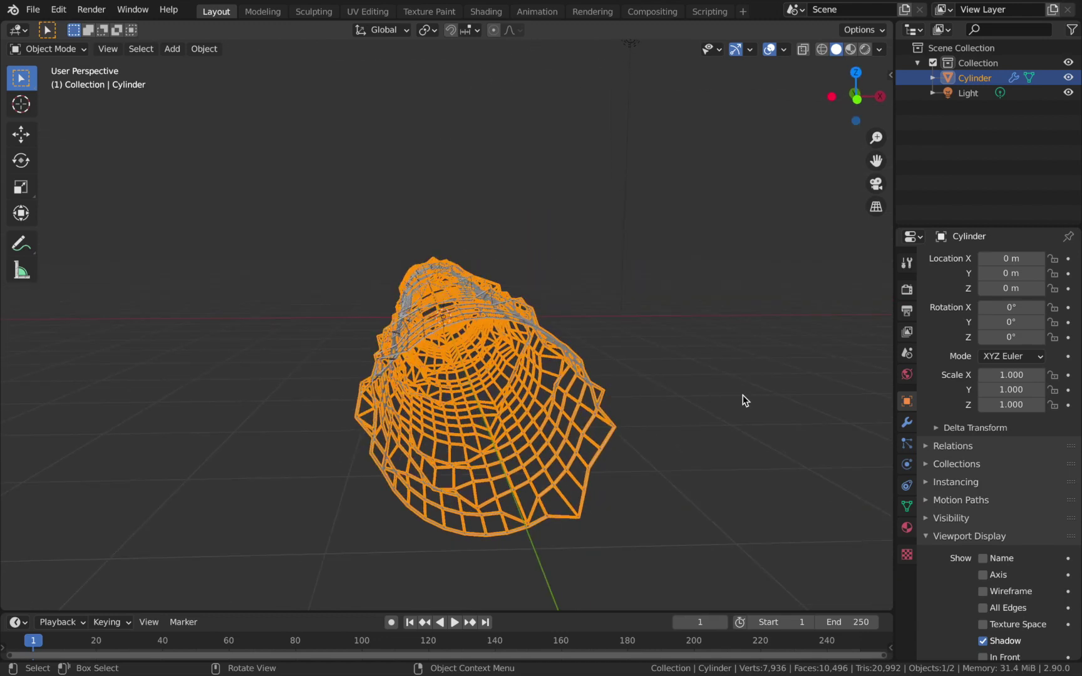
{"action": "scroll", "coordinate": [743, 394], "scroll_direction": "down", "scroll_amount": 5}
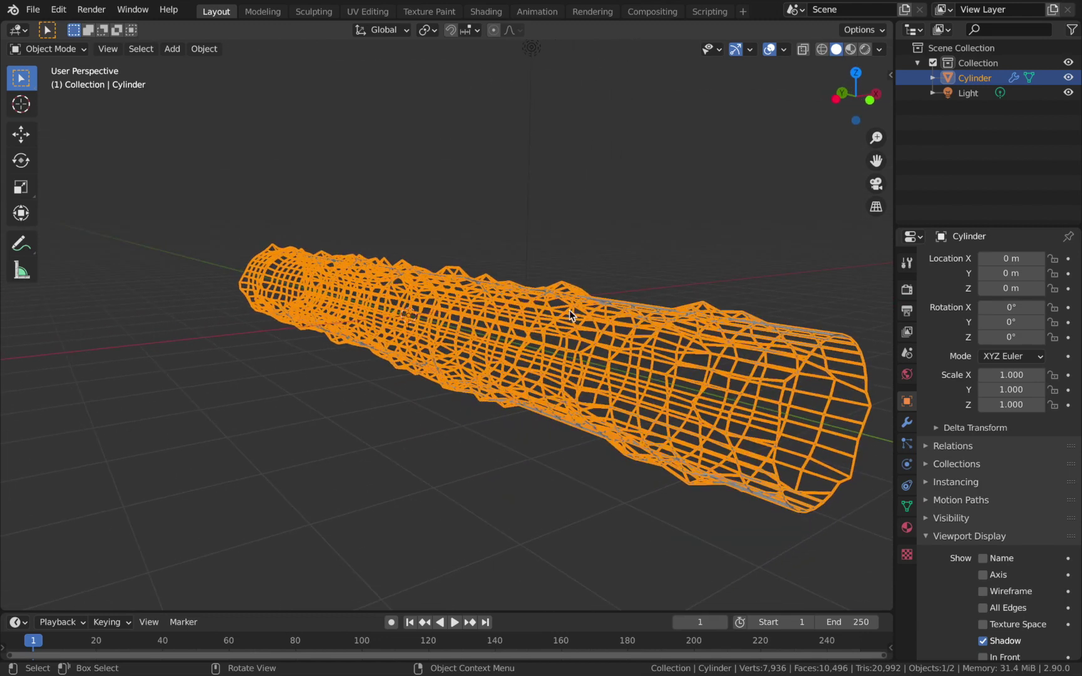
{"action": "left_click", "coordinate": [555, 459]}
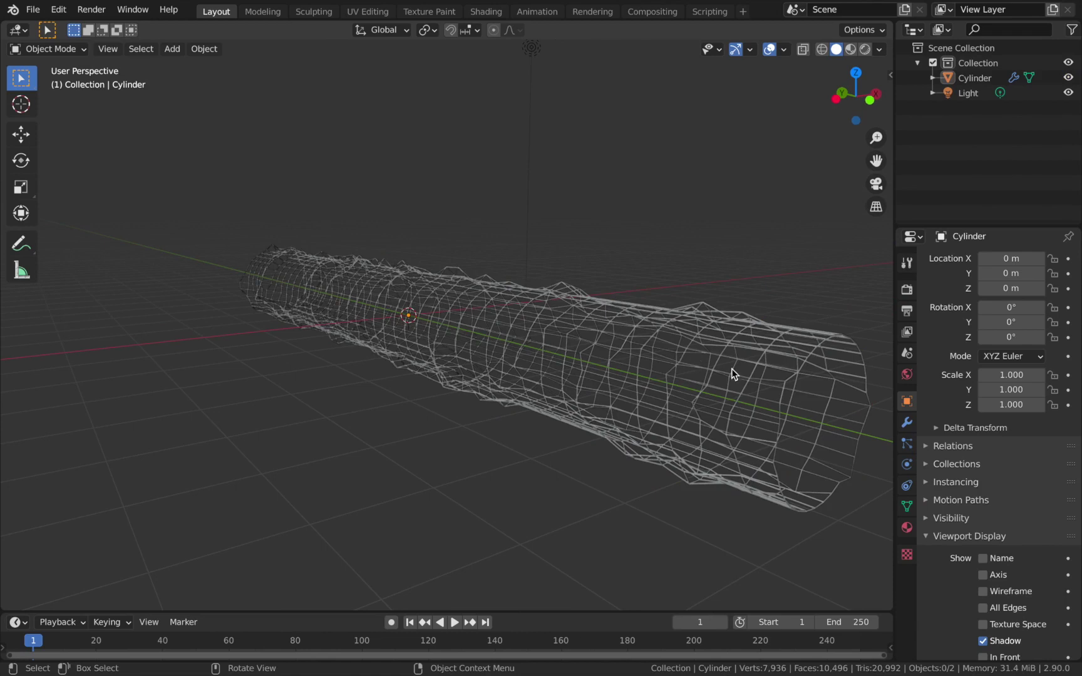
{"action": "left_click", "coordinate": [907, 423]}
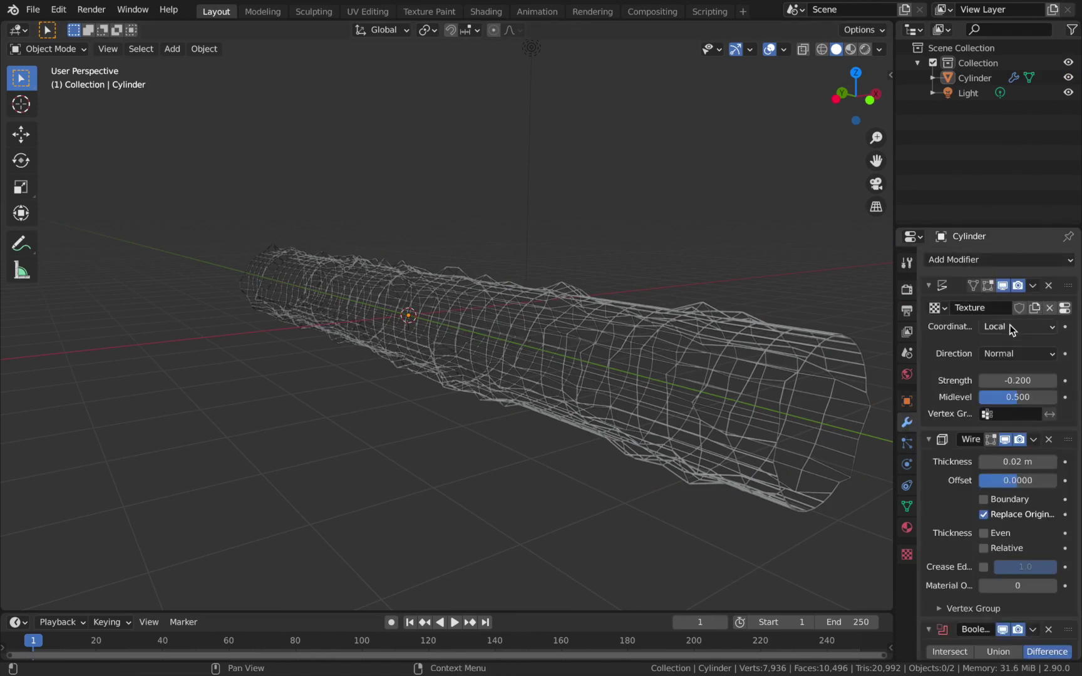
{"action": "left_click", "coordinate": [1064, 307]}
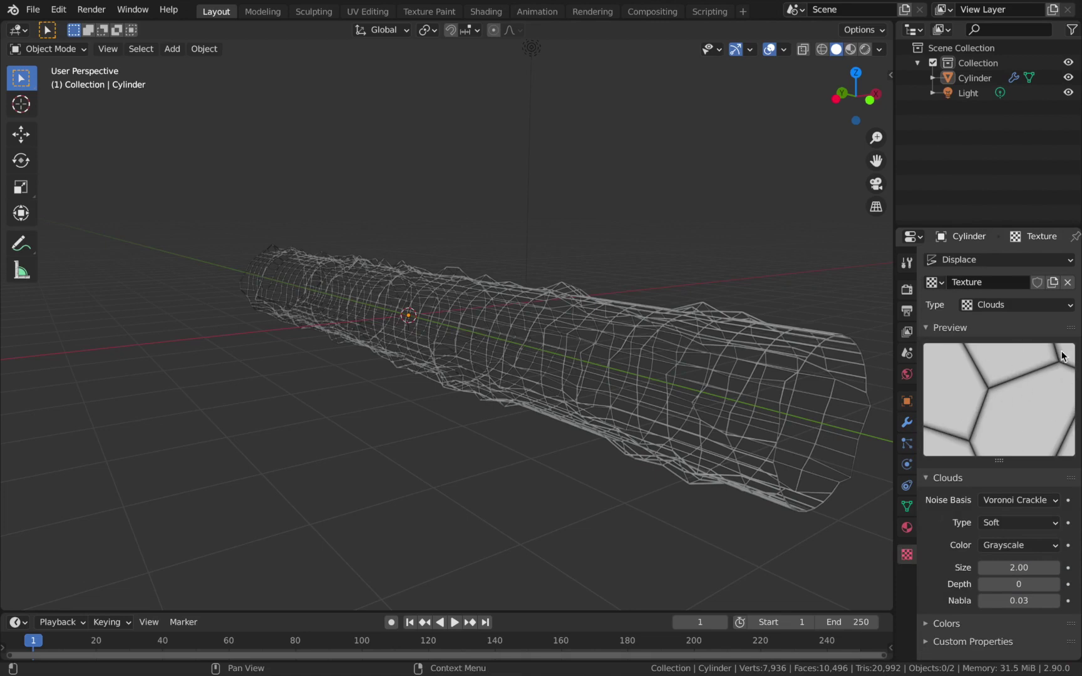
{"action": "middle_click_drag", "start_coordinate": [808, 478], "coordinate": [499, 432]}
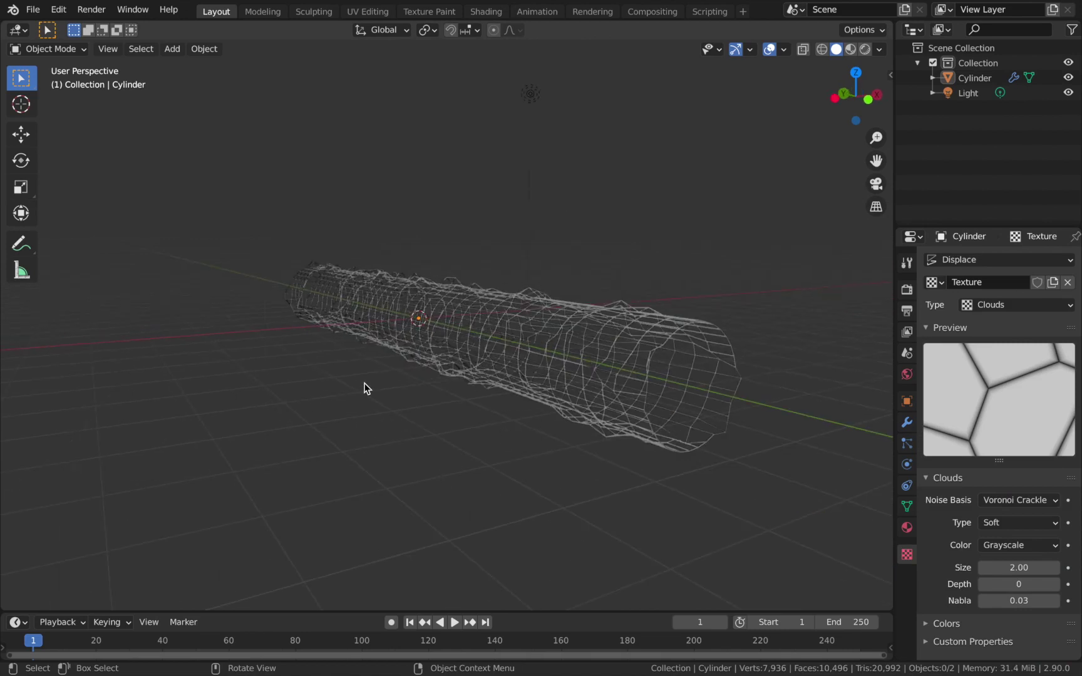
Add a new UV sphere and scale it up uniformly
{"action": "key", "text": "shift+a"}
{"action": "mouse_move", "coordinate": [381, 372]}
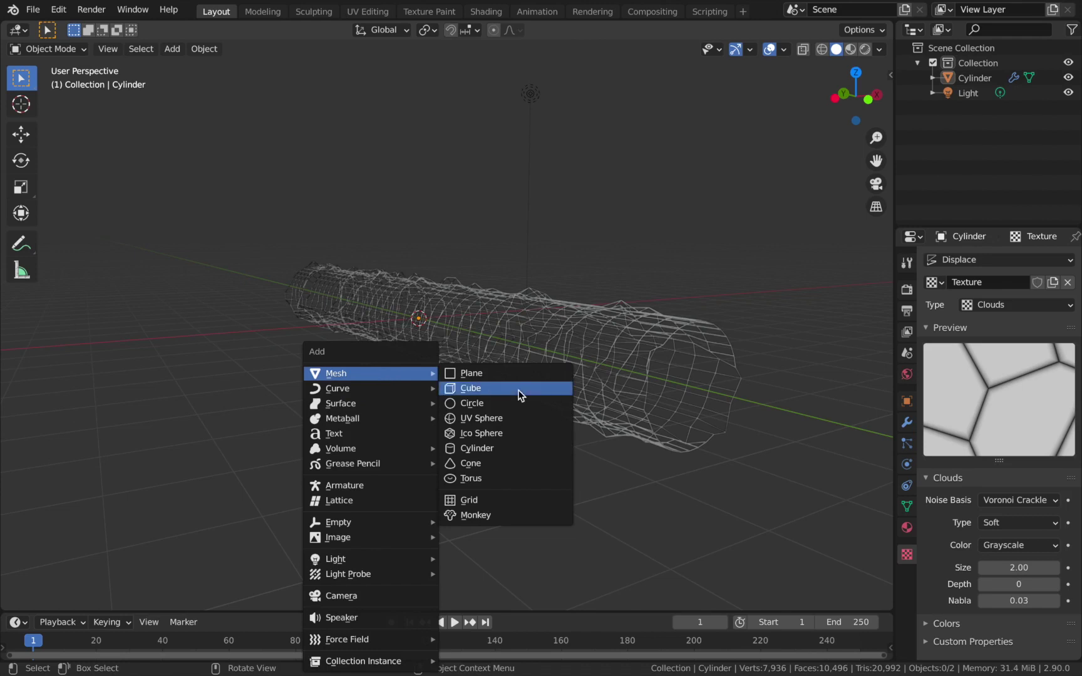
{"action": "left_click", "coordinate": [506, 417]}
{"action": "middle_click_drag", "start_coordinate": [454, 343], "coordinate": [471, 338]}
{"action": "key", "text": "s"}
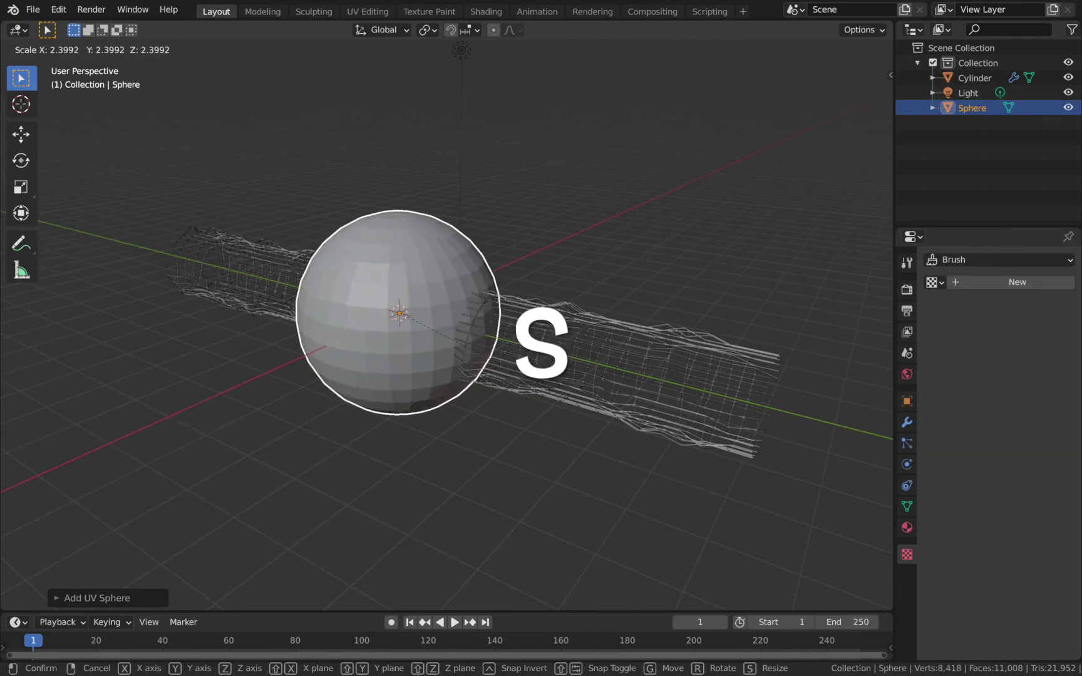
{"action": "left_click", "coordinate": [470, 344]}
{"action": "middle_click_drag", "start_coordinate": [469, 344], "coordinate": [391, 330]}
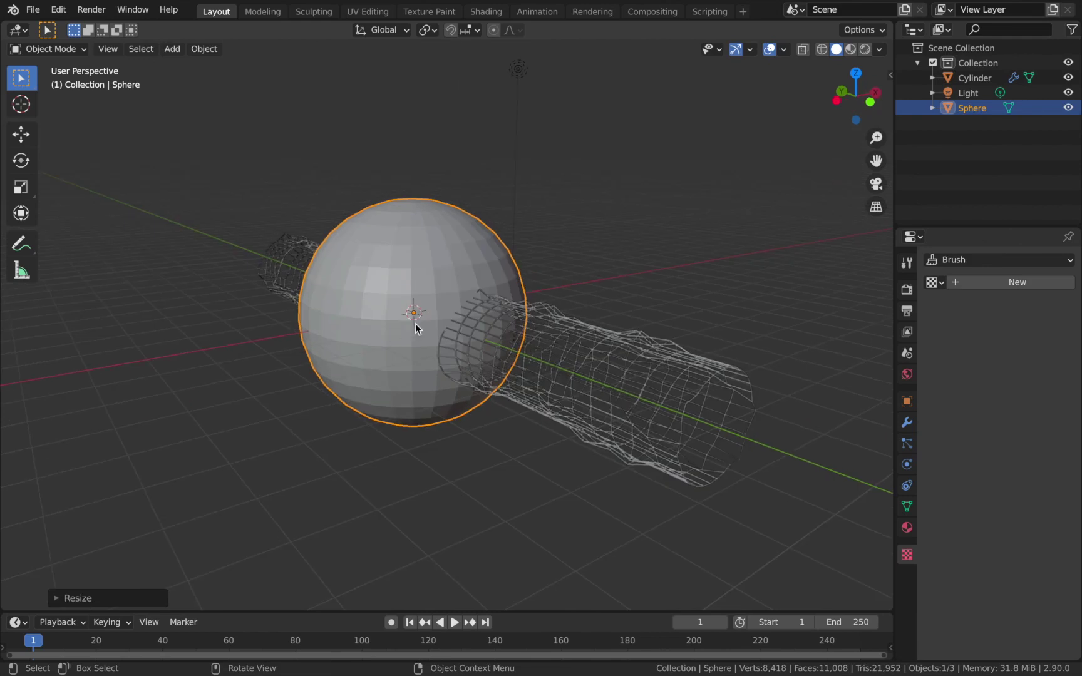
Stretch the sphere along the Y axis into a long ellipsoid
{"action": "key", "text": "s"}
{"action": "key", "text": "y"}
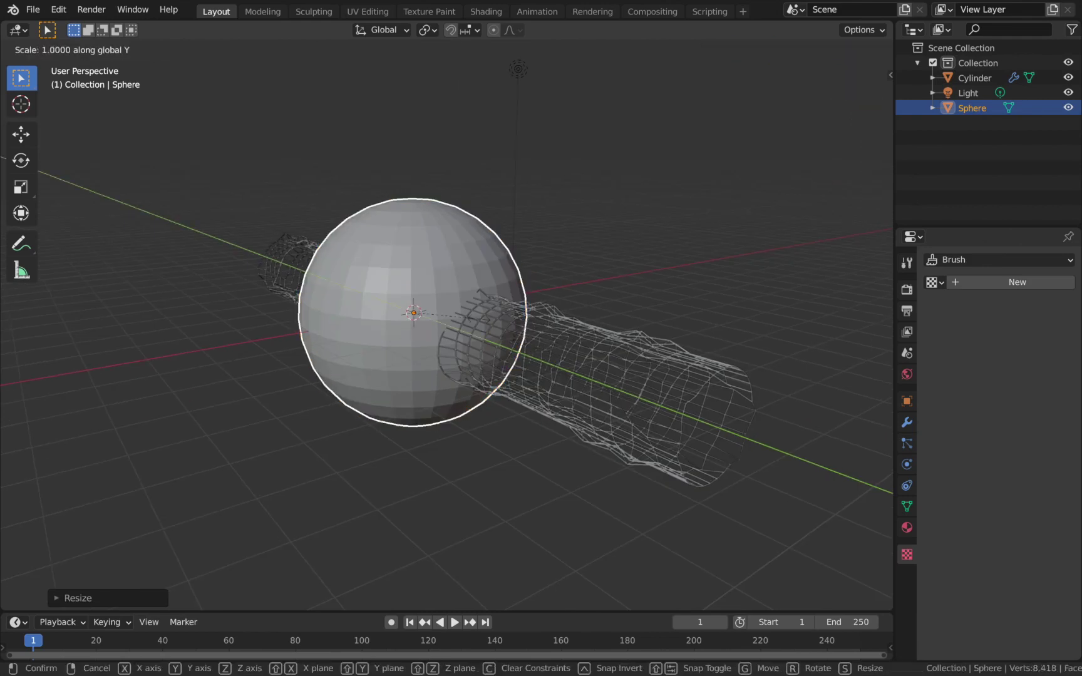
{"action": "key", "text": "c"}
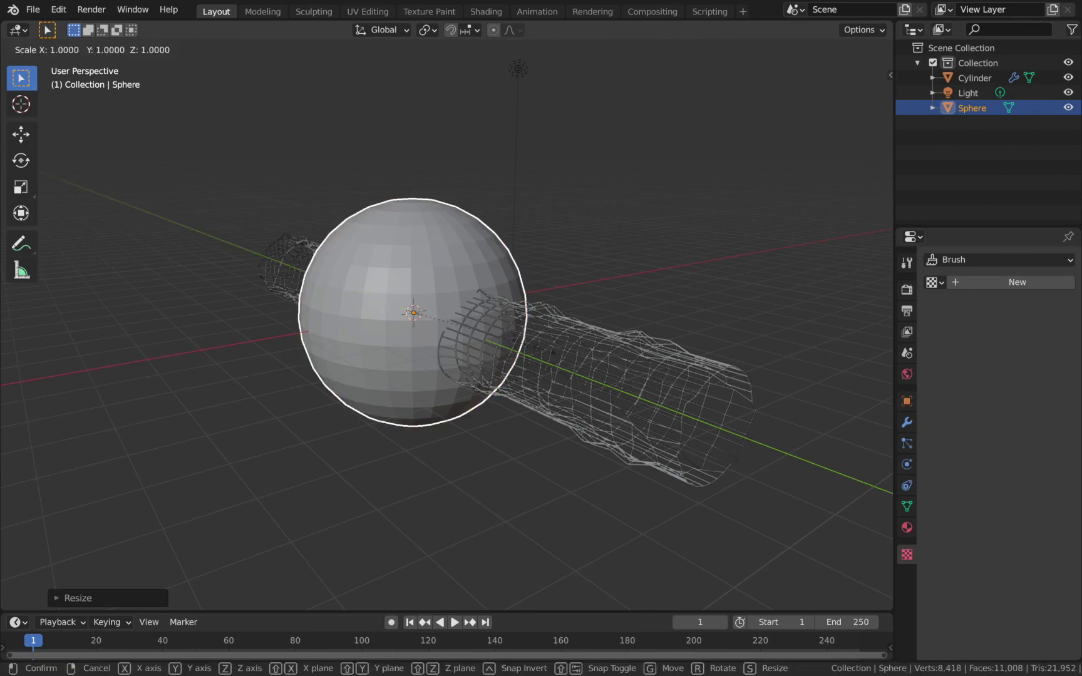
{"action": "key", "text": "s"}
{"action": "key", "text": "y"}
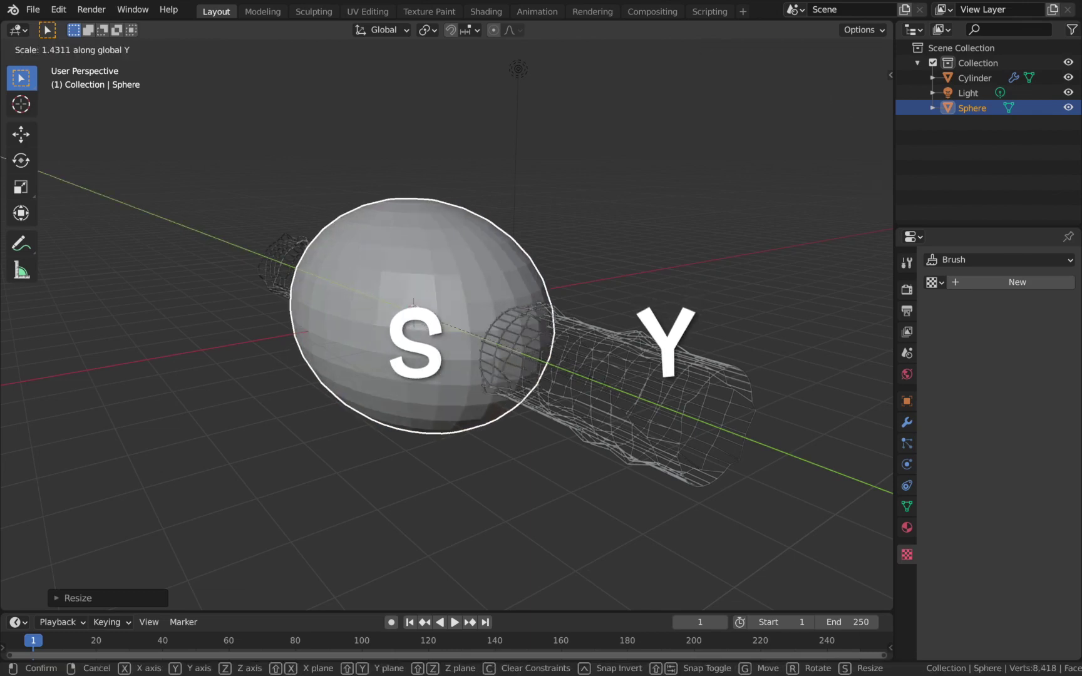
{"action": "left_click", "coordinate": [473, 423]}
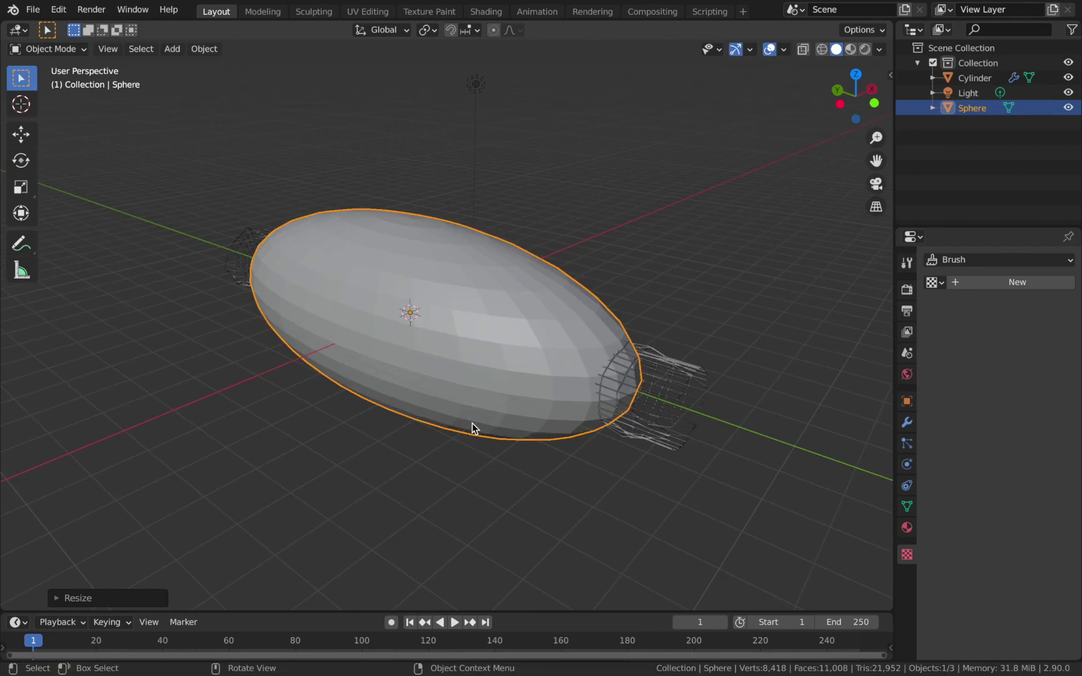
In top orthographic view, move the sphere about 1.97 m along global Y over the cylinder
{"action": "key", "text": "KP_5"}
{"action": "key", "text": "KP_7"}
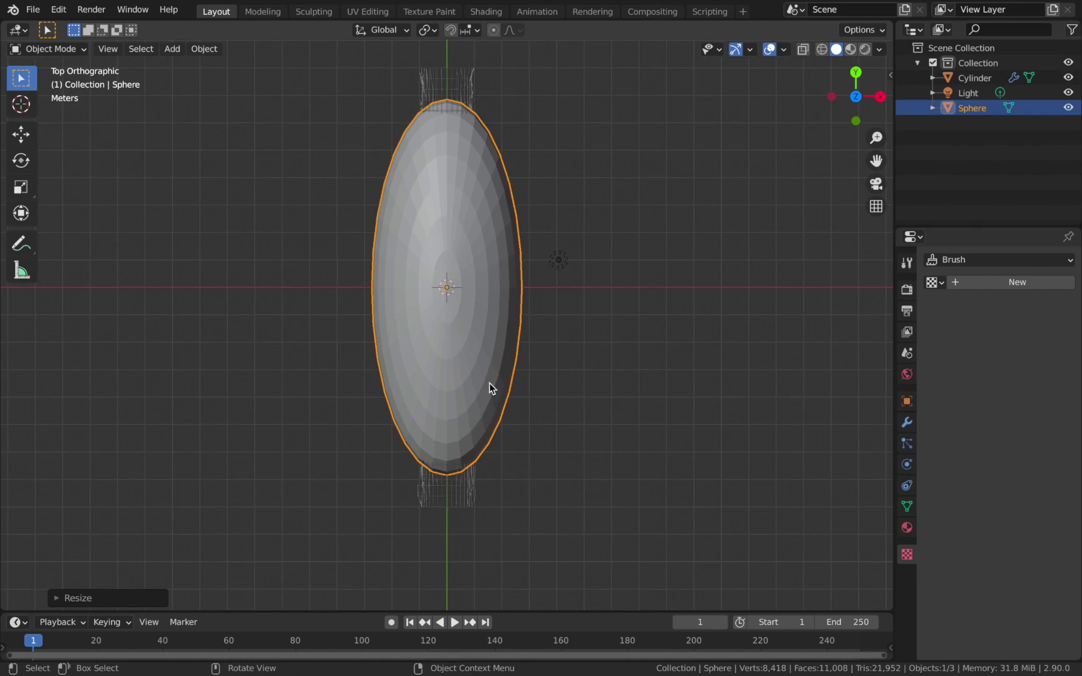
{"action": "key", "text": "g"}
{"action": "key", "text": "y"}
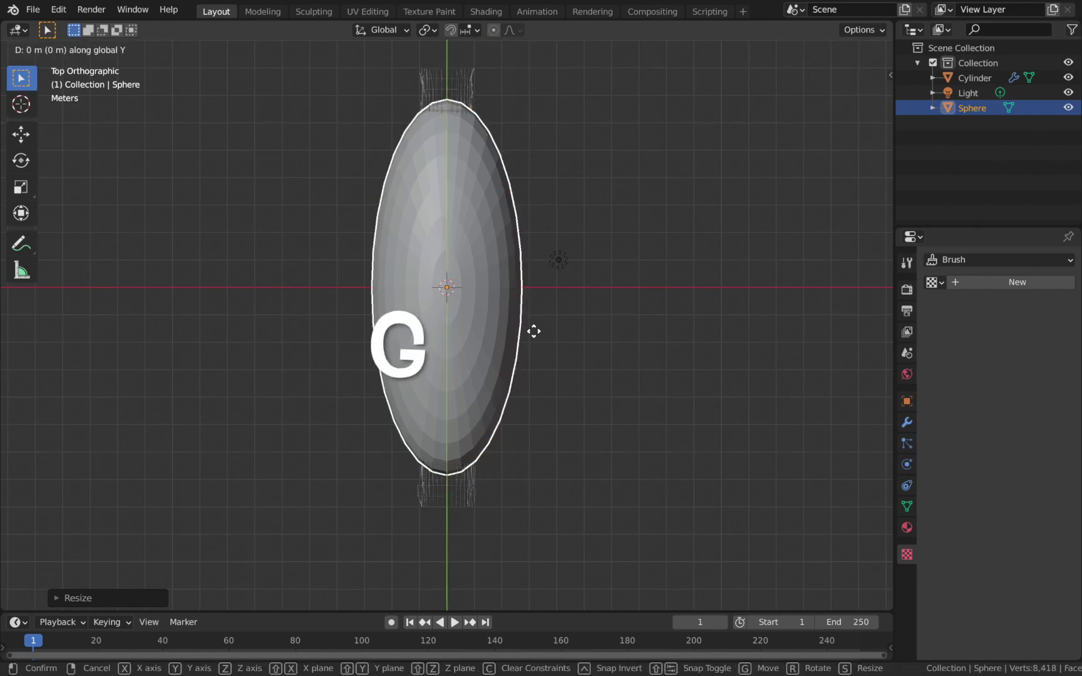
{"action": "left_click", "coordinate": [530, 283]}
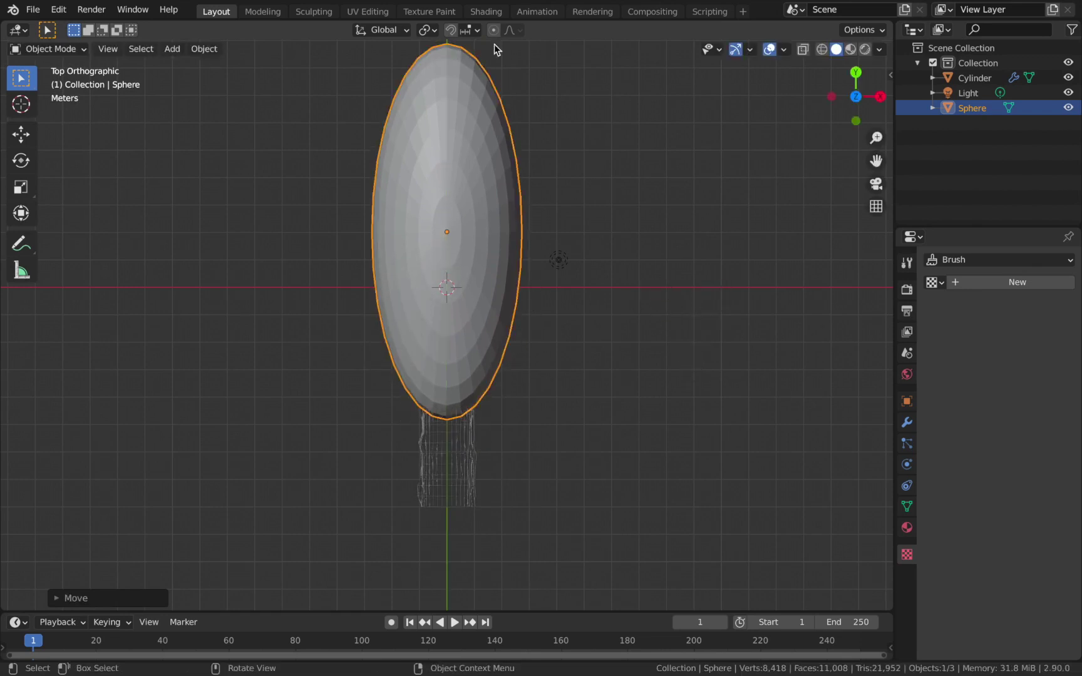
{"action": "middle_click_drag", "start_coordinate": [515, 209], "coordinate": [505, 399]}
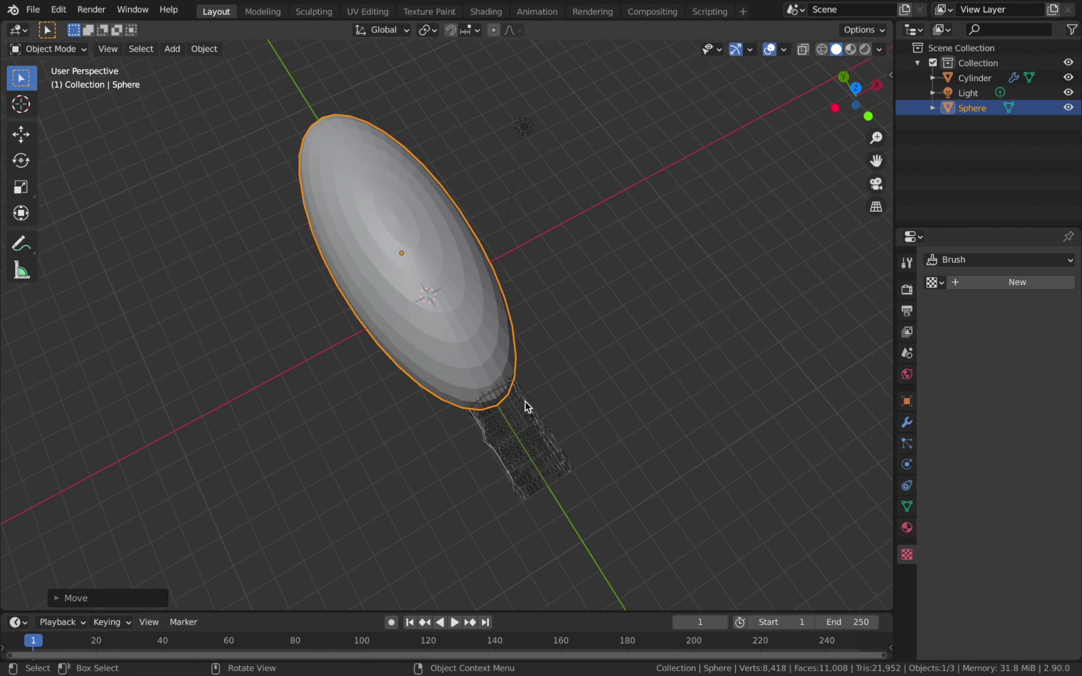
{"action": "middle_click_drag", "start_coordinate": [526, 403], "coordinate": [539, 333]}
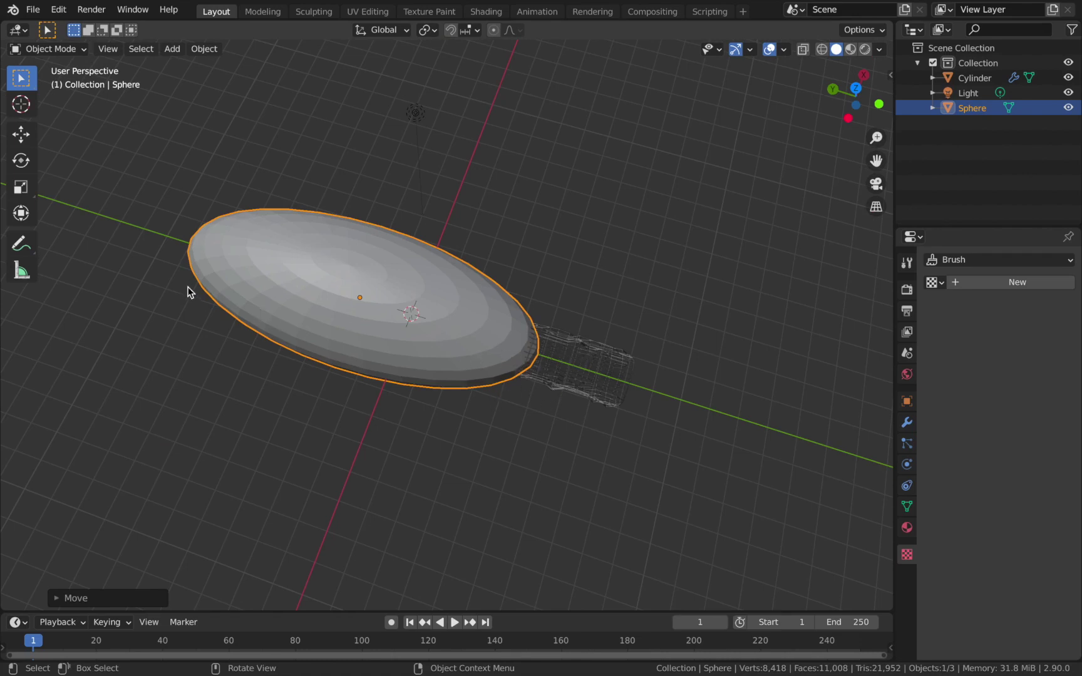
Add a Boolean modifier in Difference mode to the cylinder, leaving its Object field empty
{"action": "left_click", "coordinate": [631, 333]}
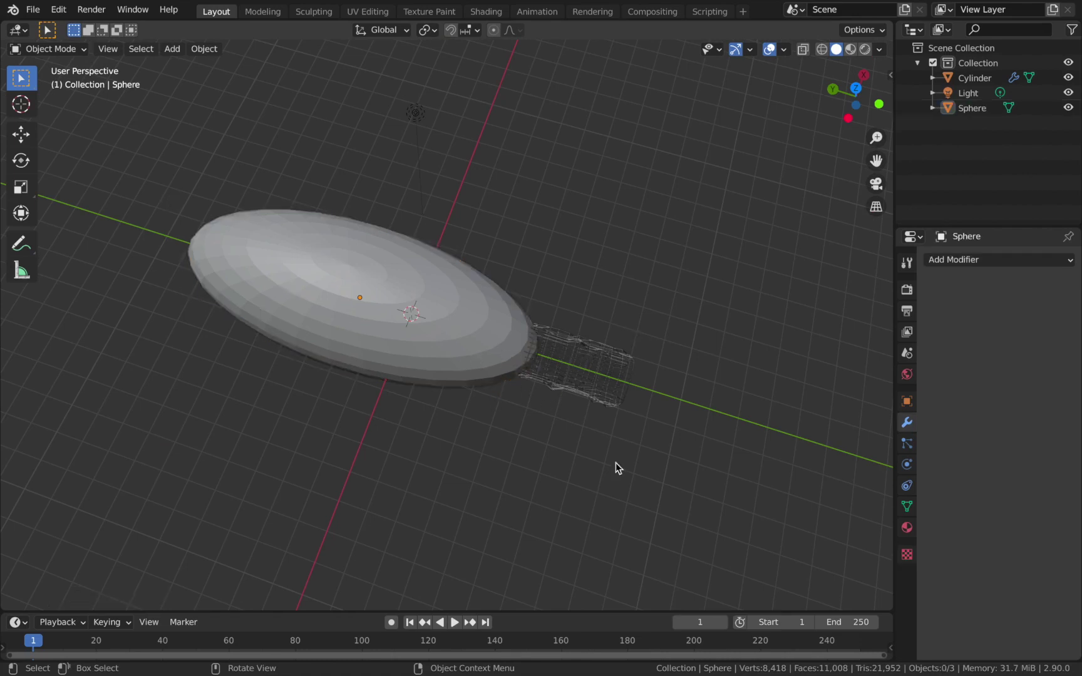
{"action": "left_click", "coordinate": [591, 373]}
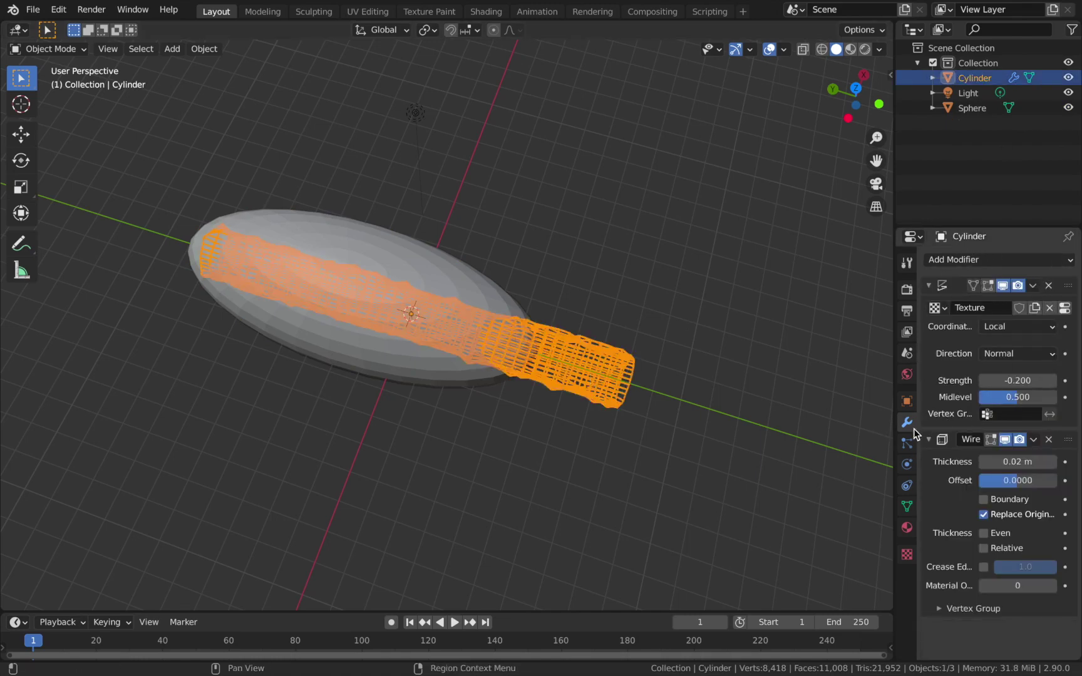
{"action": "left_click", "coordinate": [965, 258]}
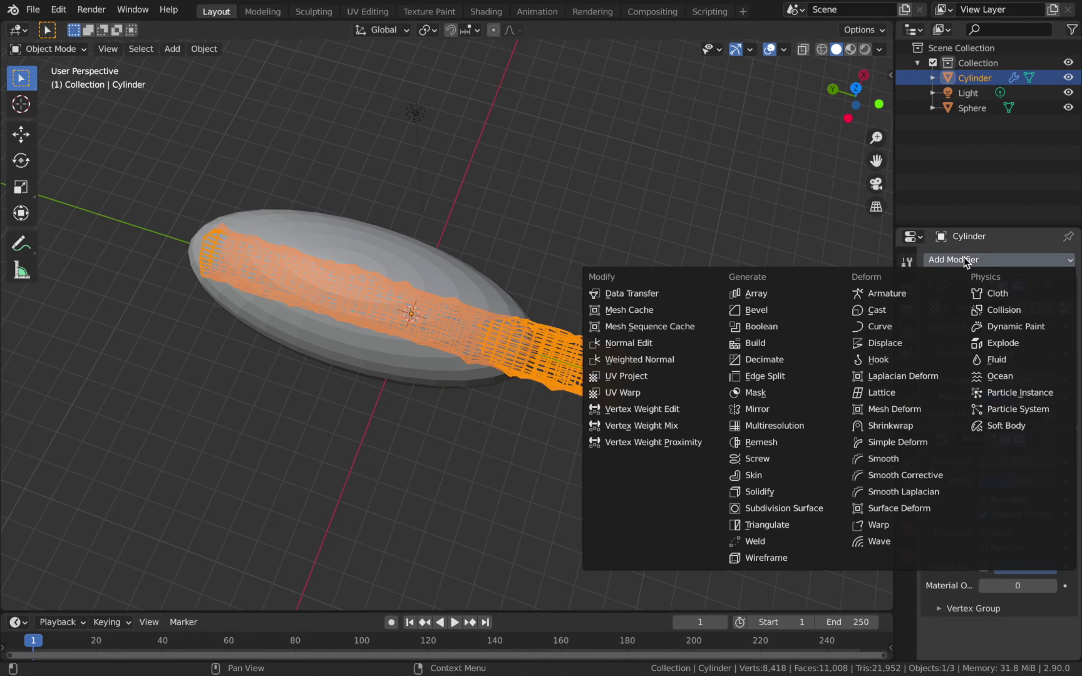
{"action": "left_click", "coordinate": [813, 326]}
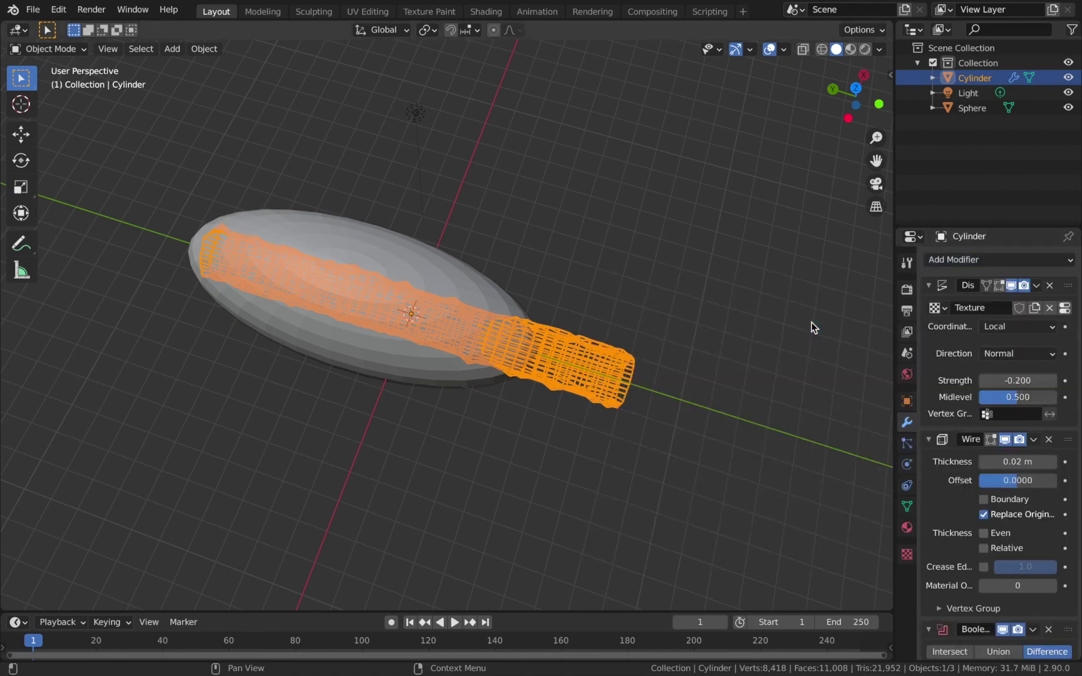
{"action": "scroll", "coordinate": [1033, 532], "scroll_direction": "down", "scroll_amount": 2}
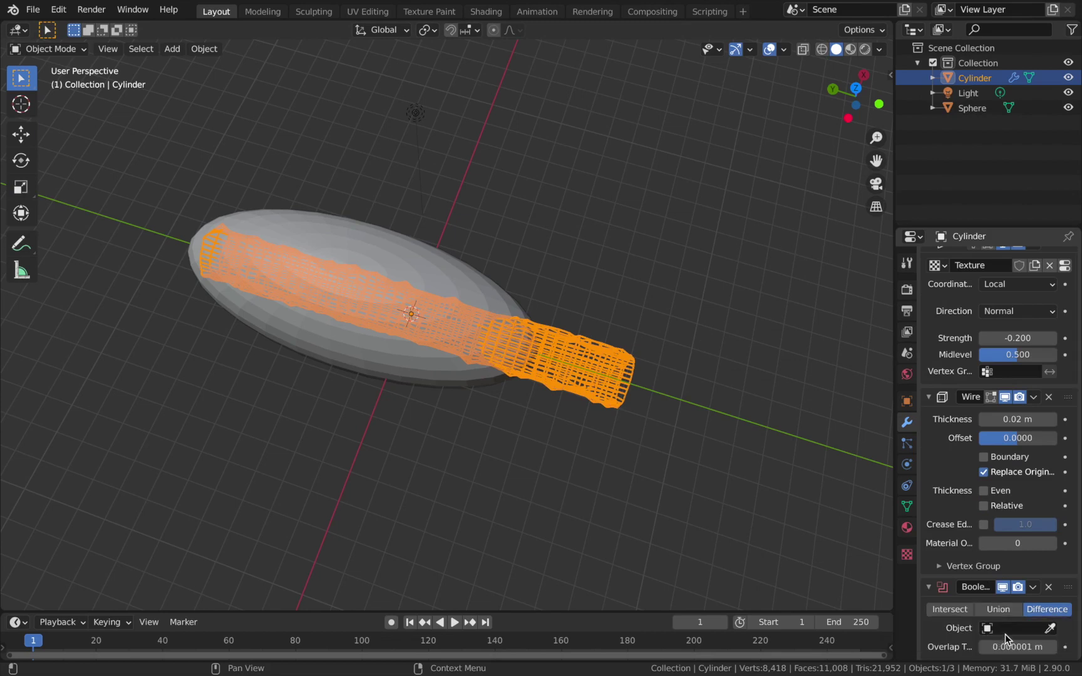
{"action": "left_click", "coordinate": [1004, 634]}
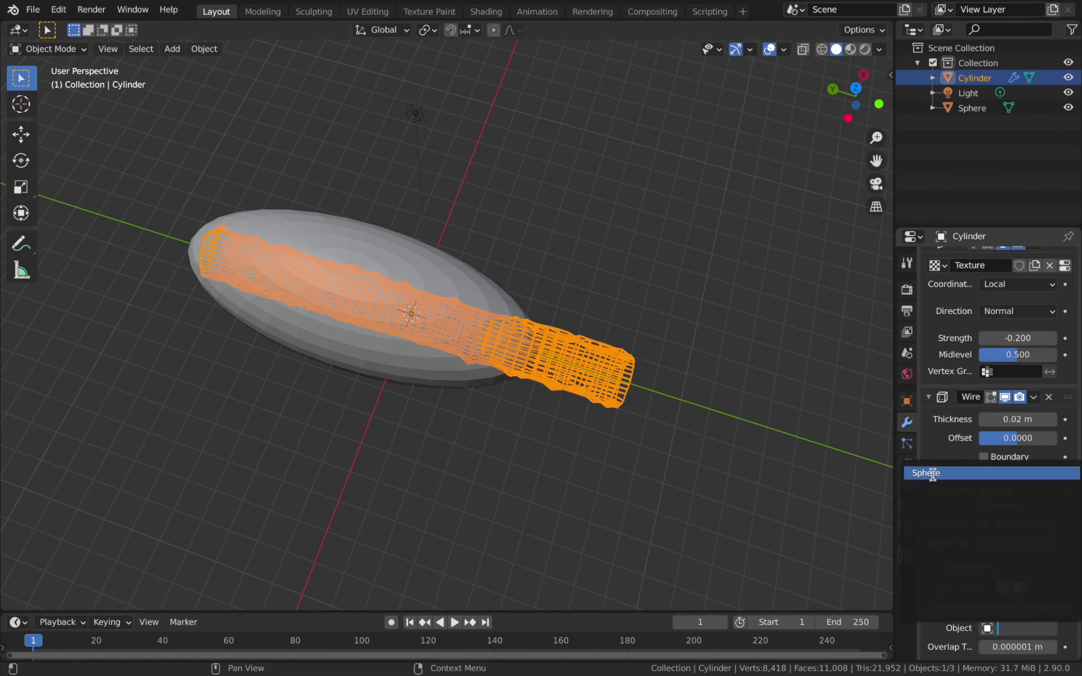
{"action": "key", "text": "Escape"}
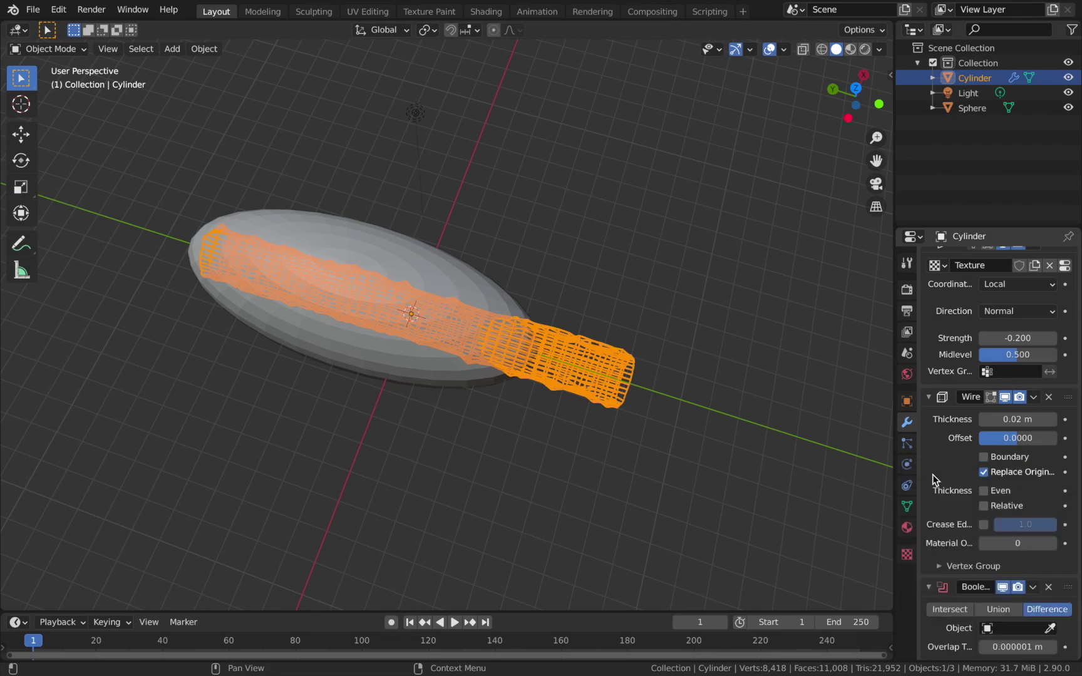
Set Sphere as the Boolean modifier's cutter object
{"action": "left_click", "coordinate": [1001, 627]}
{"action": "left_click", "coordinate": [968, 475]}
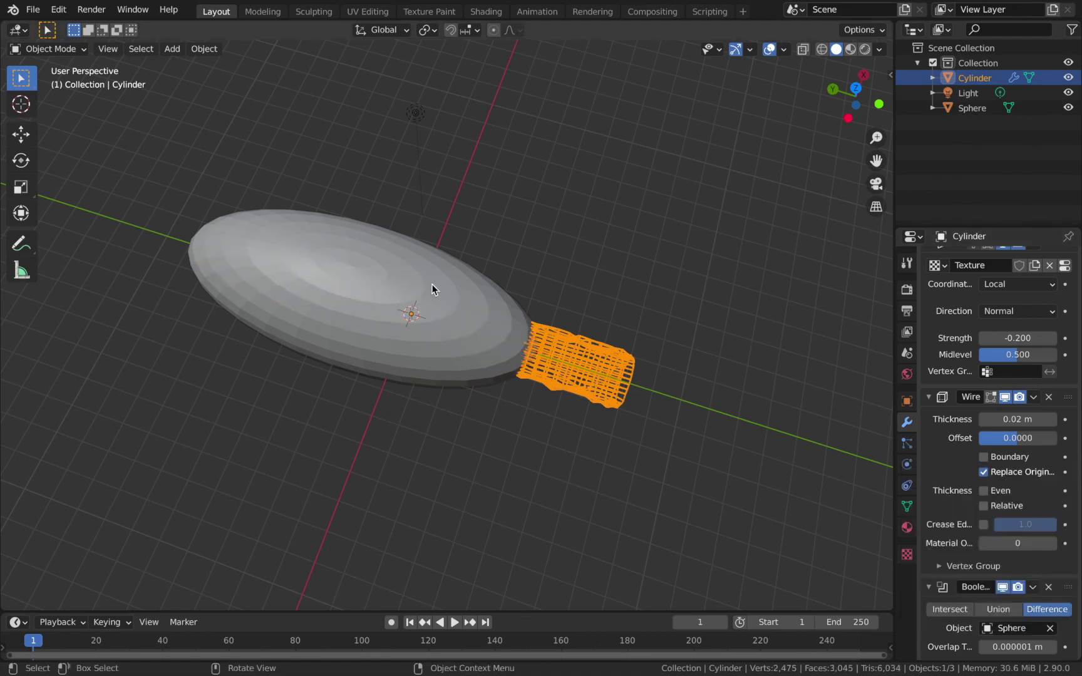
{"action": "middle_click_drag", "start_coordinate": [612, 304], "coordinate": [651, 276]}
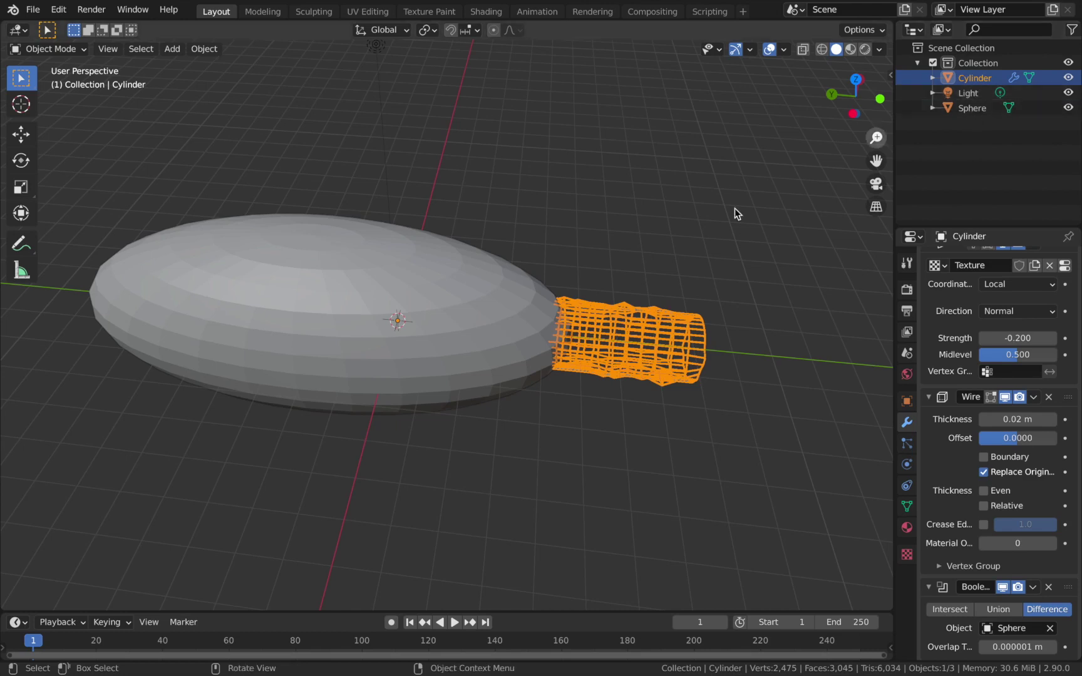
Move the sphere along Y and inspect the cut from inside it
{"action": "left_click", "coordinate": [978, 112]}
{"action": "key", "text": "g"}
{"action": "key", "text": "y"}
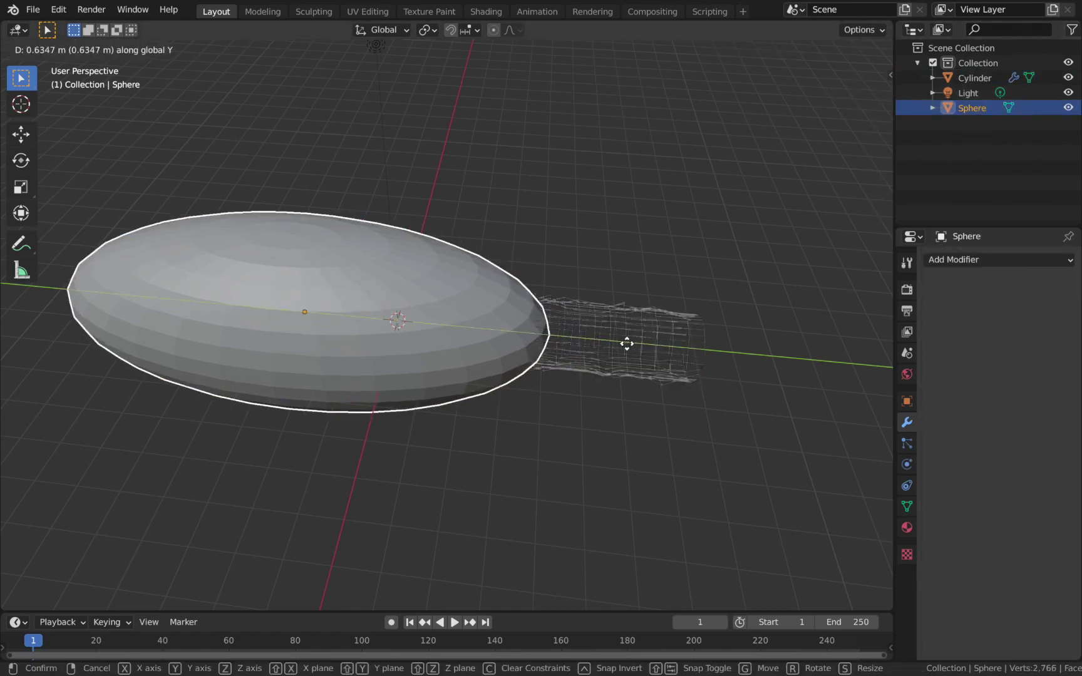
{"action": "left_click", "coordinate": [564, 339]}
{"action": "middle_click_drag", "start_coordinate": [564, 339], "coordinate": [519, 354]}
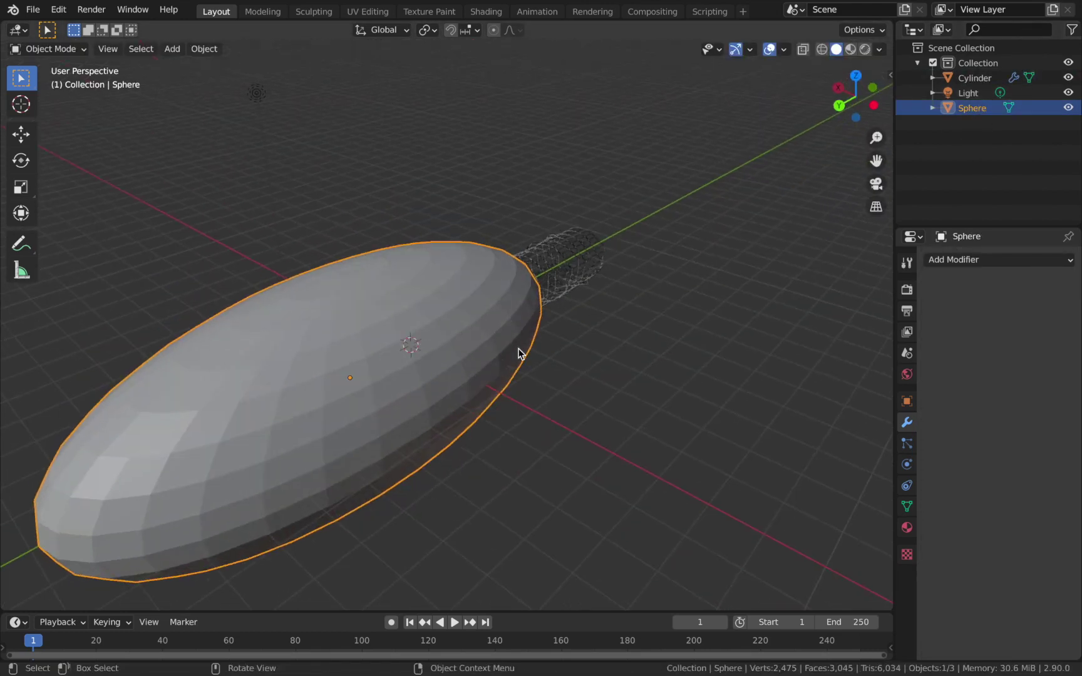
{"action": "scroll", "coordinate": [519, 355], "scroll_direction": "up", "scroll_amount": 6}
{"action": "middle_click_drag", "start_coordinate": [517, 355], "coordinate": [730, 244]}
{"action": "scroll", "coordinate": [730, 244], "scroll_direction": "down", "scroll_amount": 4}
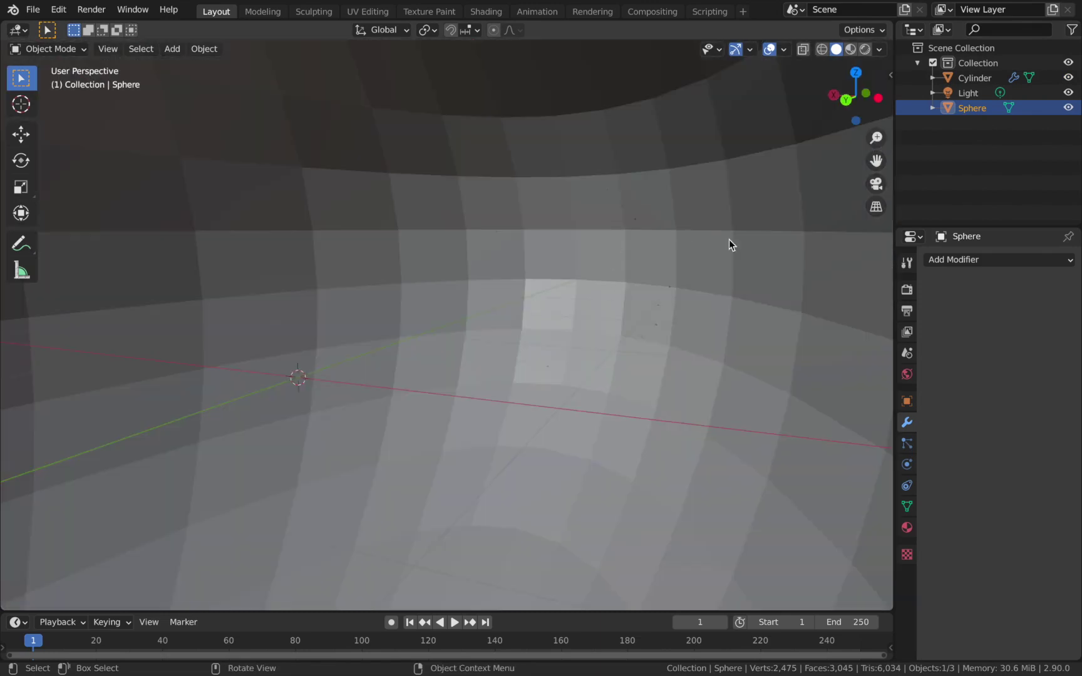
Toggle the cylinder's Boolean viewport display off and back on to compare the cut
{"action": "left_click", "coordinate": [974, 79]}
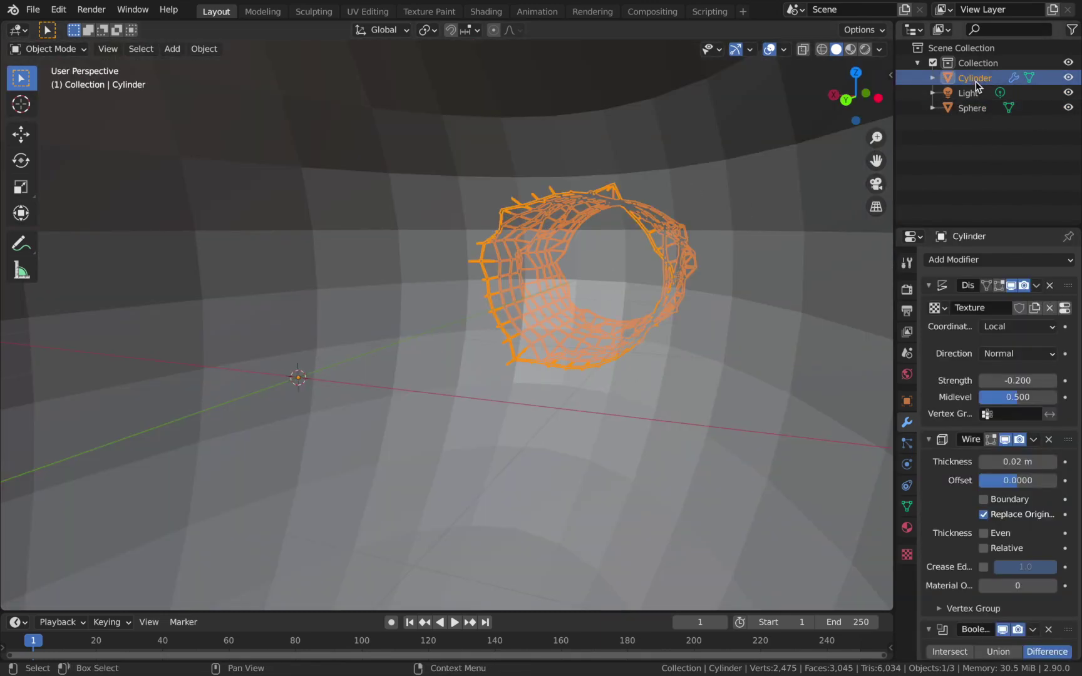
{"action": "scroll", "coordinate": [985, 546], "scroll_direction": "down", "scroll_amount": 2}
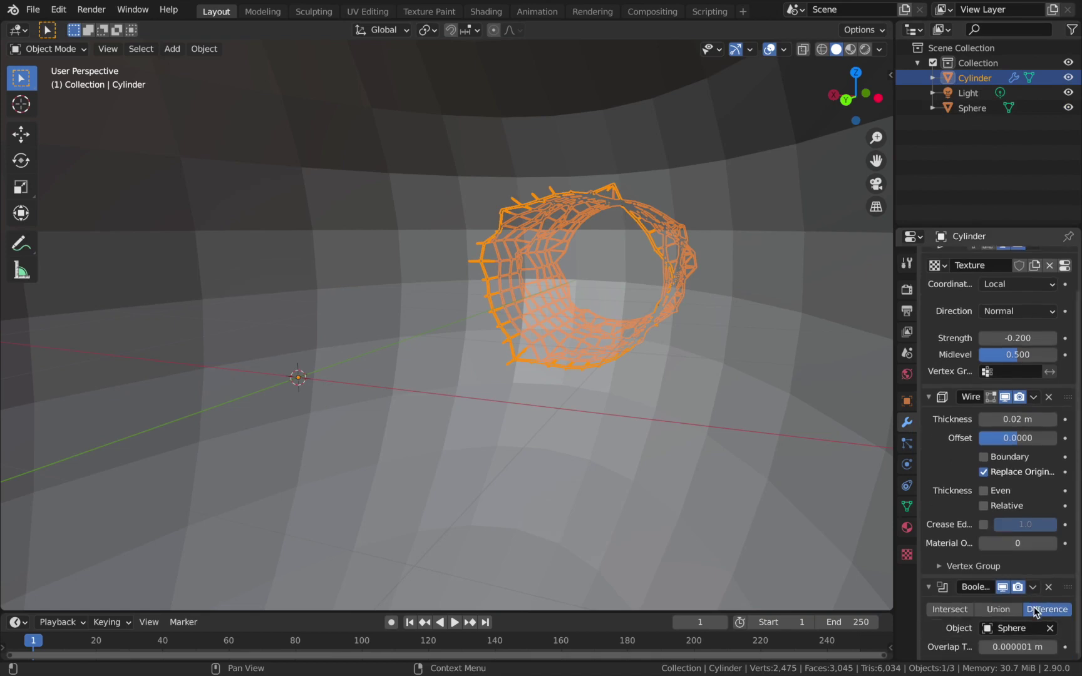
{"action": "left_click", "coordinate": [1005, 587]}
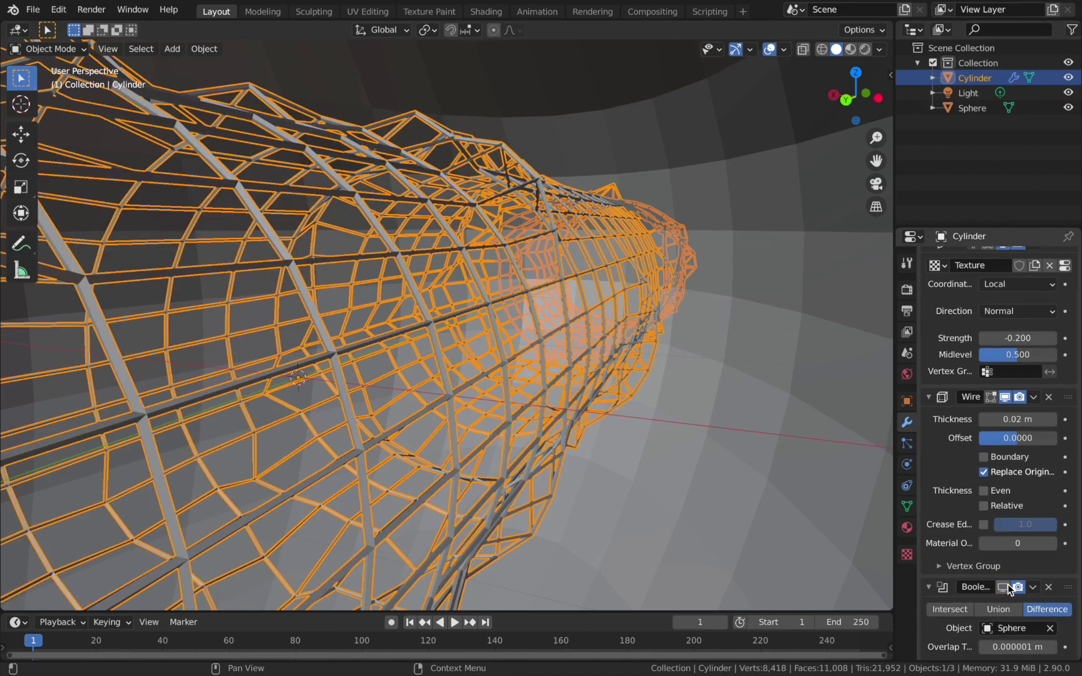
{"action": "left_click", "coordinate": [1004, 587]}
{"action": "middle_click_drag", "start_coordinate": [634, 305], "coordinate": [658, 338]}
{"action": "scroll", "coordinate": [657, 339], "scroll_direction": "down", "scroll_amount": 6}
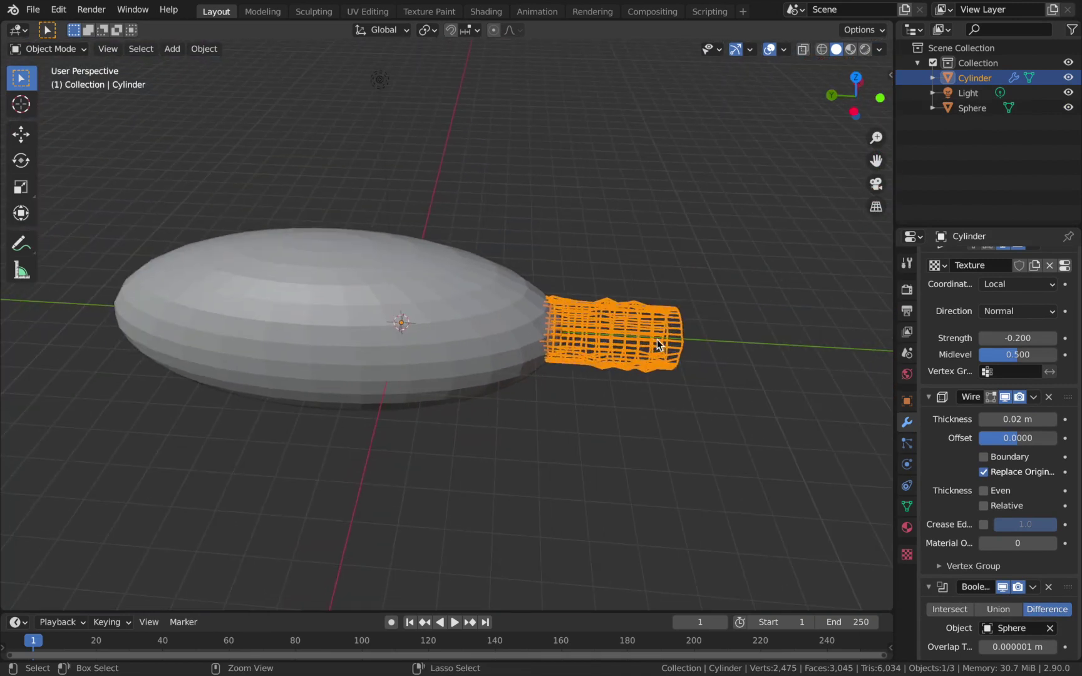
Set the Sphere's Viewport Display to Display As Bounds with a Box outline
{"action": "left_click", "coordinate": [436, 299]}
{"action": "key", "text": "g"}
{"action": "key", "text": "y"}
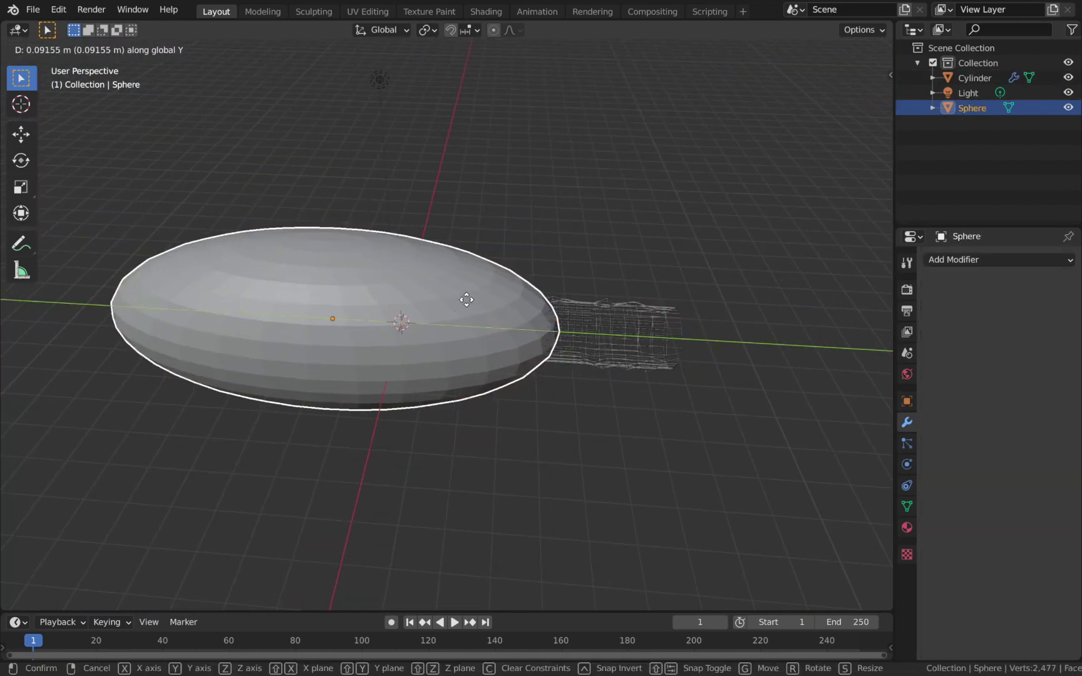
{"action": "right_click", "coordinate": [422, 304]}
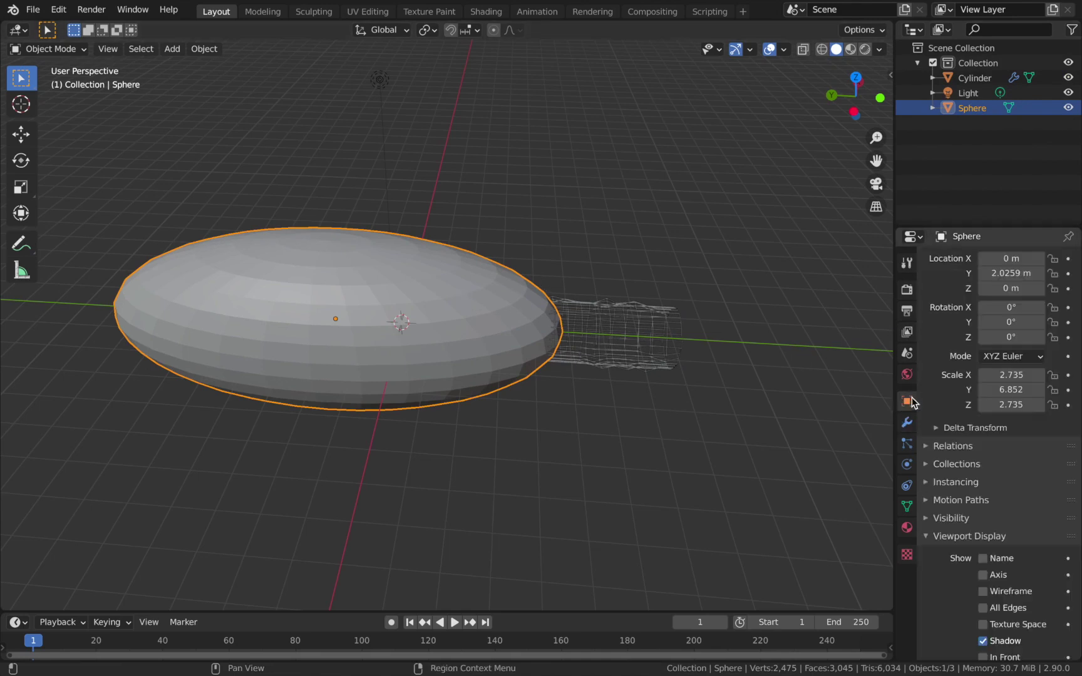
{"action": "scroll", "coordinate": [978, 369], "scroll_direction": "down", "scroll_amount": 3}
{"action": "scroll", "coordinate": [980, 371], "scroll_direction": "up", "scroll_amount": 5}
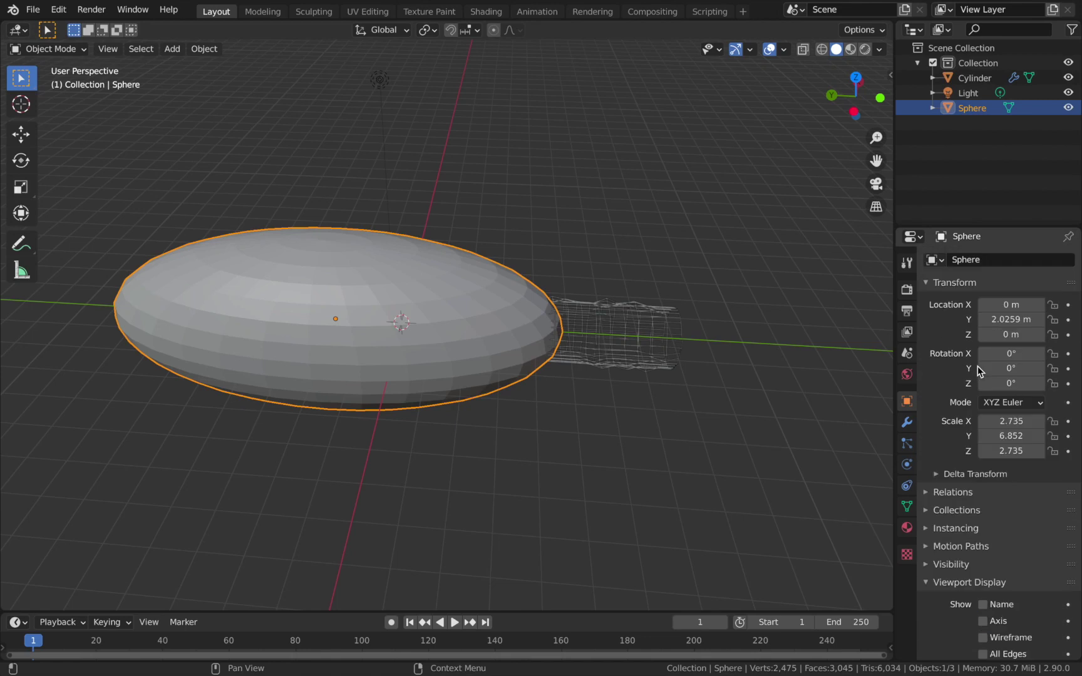
{"action": "scroll", "coordinate": [977, 369], "scroll_direction": "down", "scroll_amount": 5}
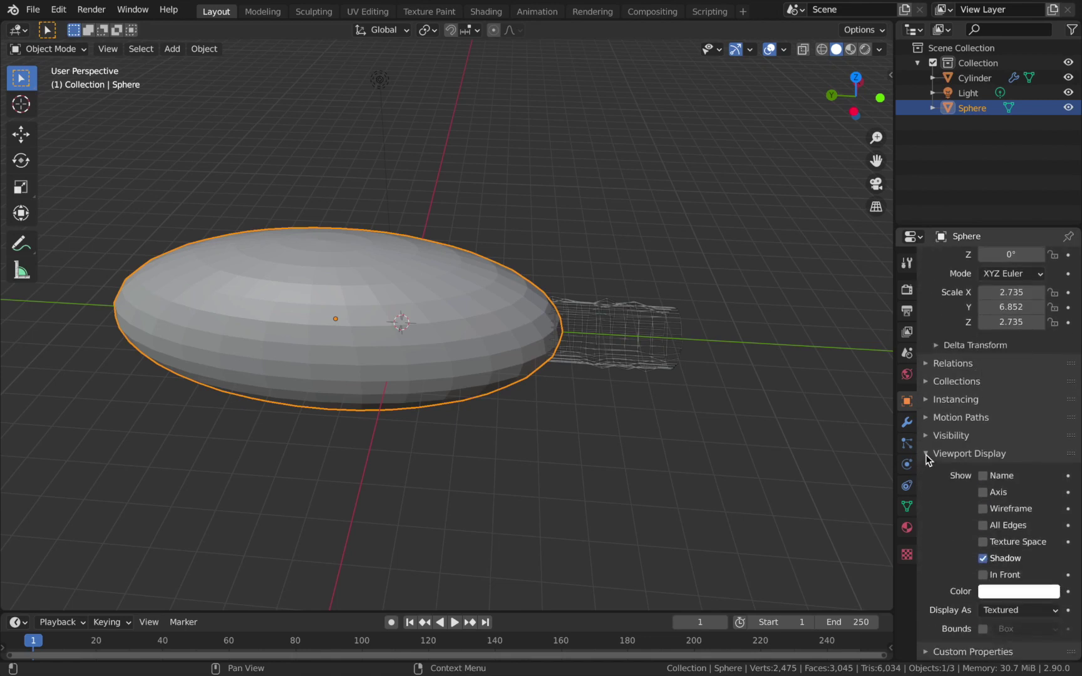
{"action": "left_click", "coordinate": [927, 454]}
{"action": "left_click", "coordinate": [930, 585]}
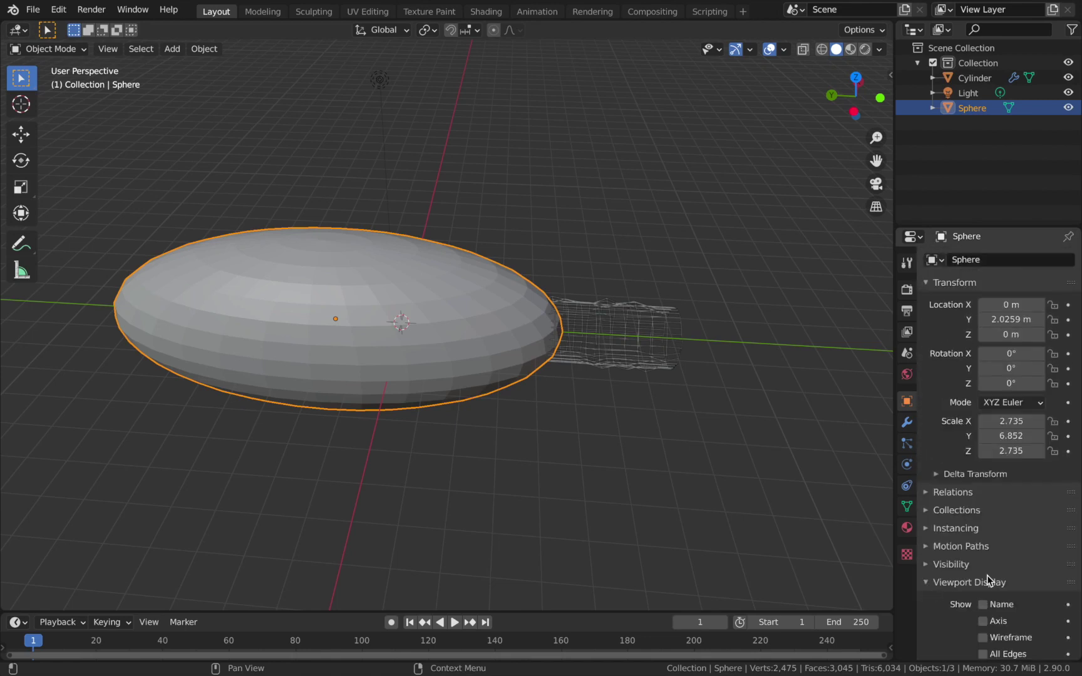
{"action": "scroll", "coordinate": [992, 592], "scroll_direction": "down", "scroll_amount": 4}
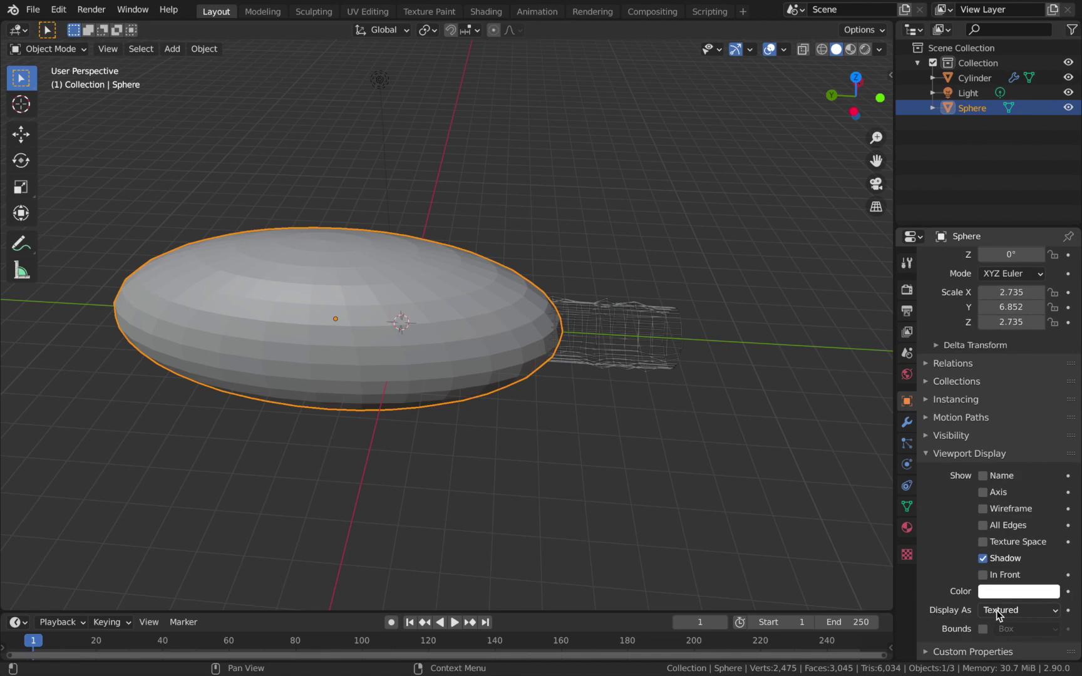
{"action": "left_click", "coordinate": [996, 609]}
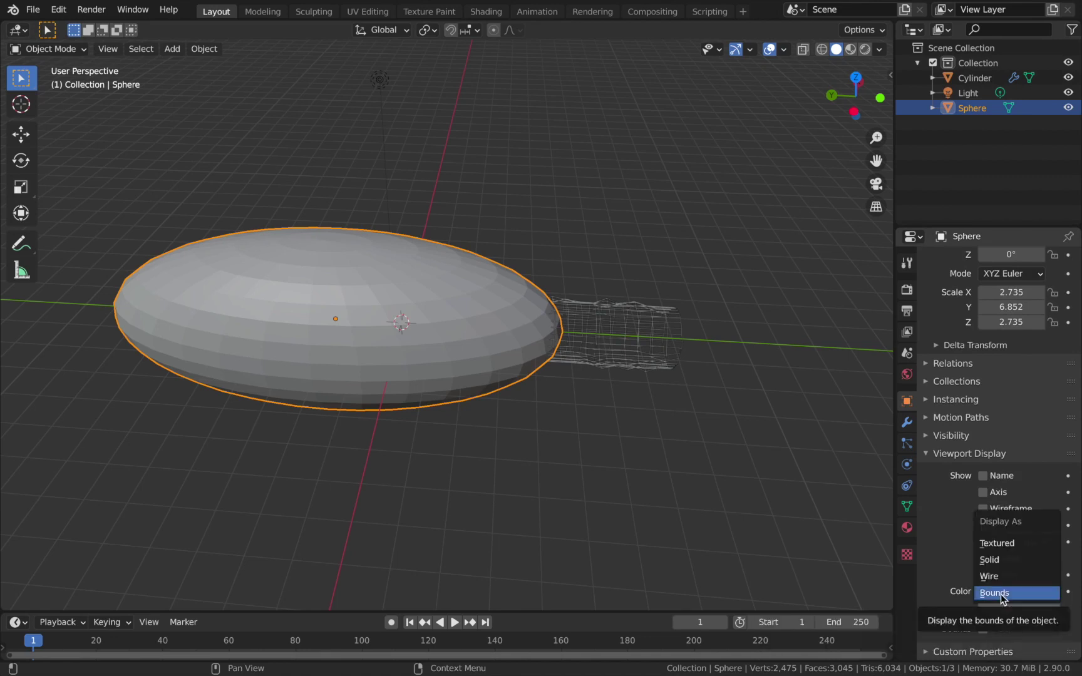
{"action": "left_click", "coordinate": [1002, 594]}
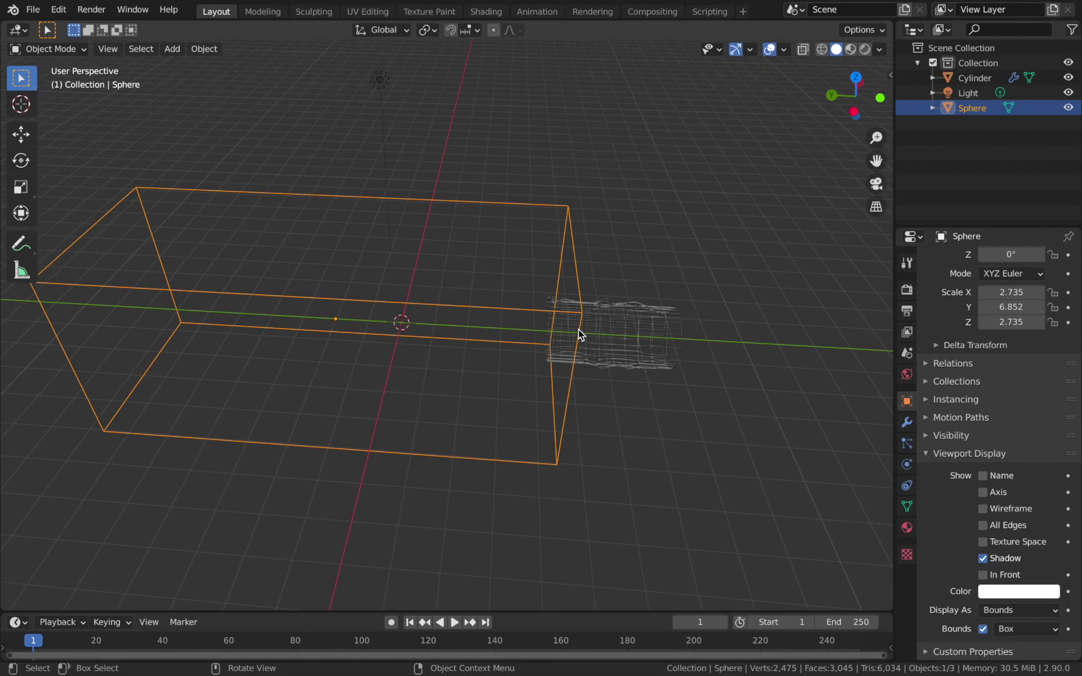
Nudge the sphere's bounding box a short distance along global Y, then deselect it
{"action": "key", "text": "g"}
{"action": "key", "text": "y"}
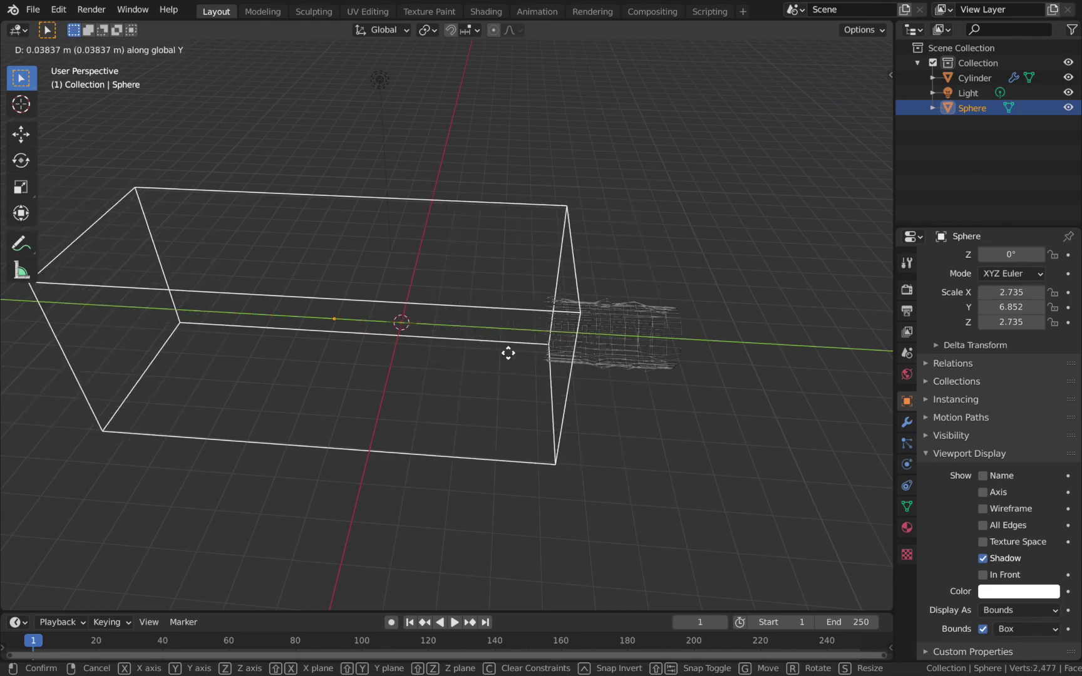
{"action": "left_click", "coordinate": [548, 352]}
{"action": "middle_click_drag", "start_coordinate": [549, 353], "coordinate": [654, 315]}
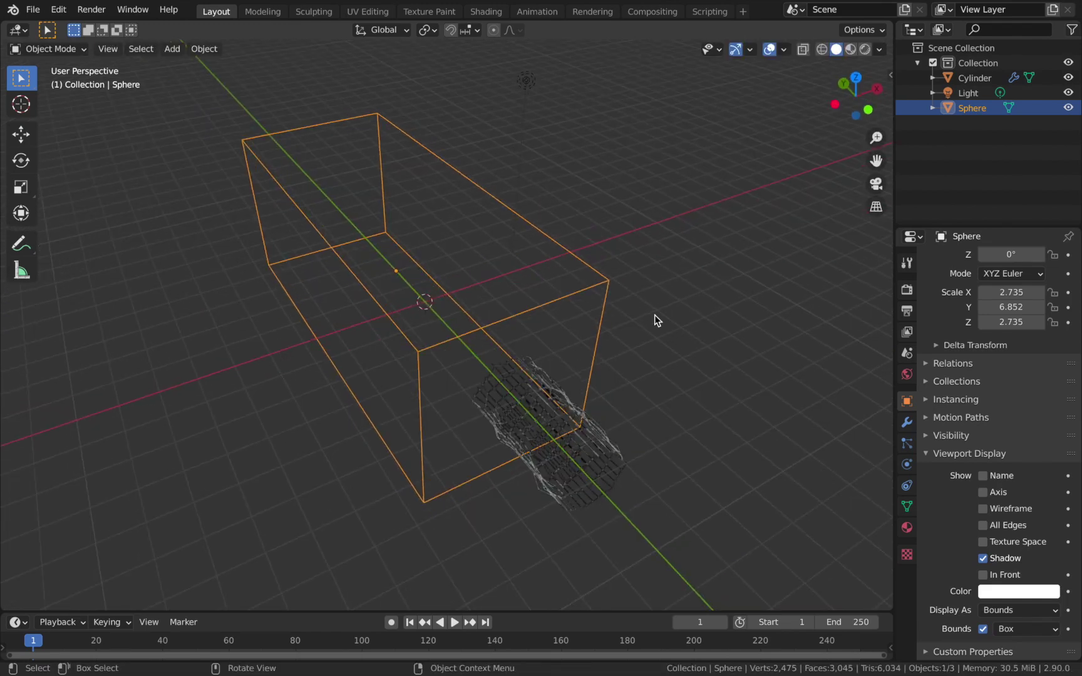
{"action": "left_click", "coordinate": [654, 315]}
Add a camera, clear its rotation, rotate it 90° on X and move it to Y -8 m
{"action": "key", "text": "shift+a"}
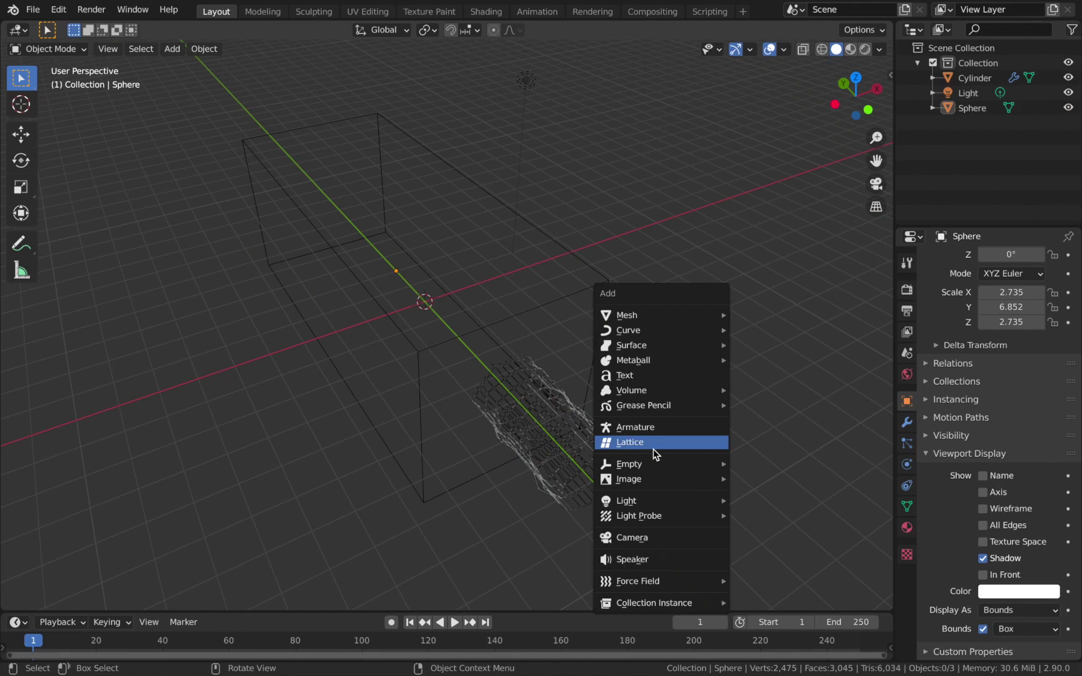
{"action": "left_click", "coordinate": [633, 538]}
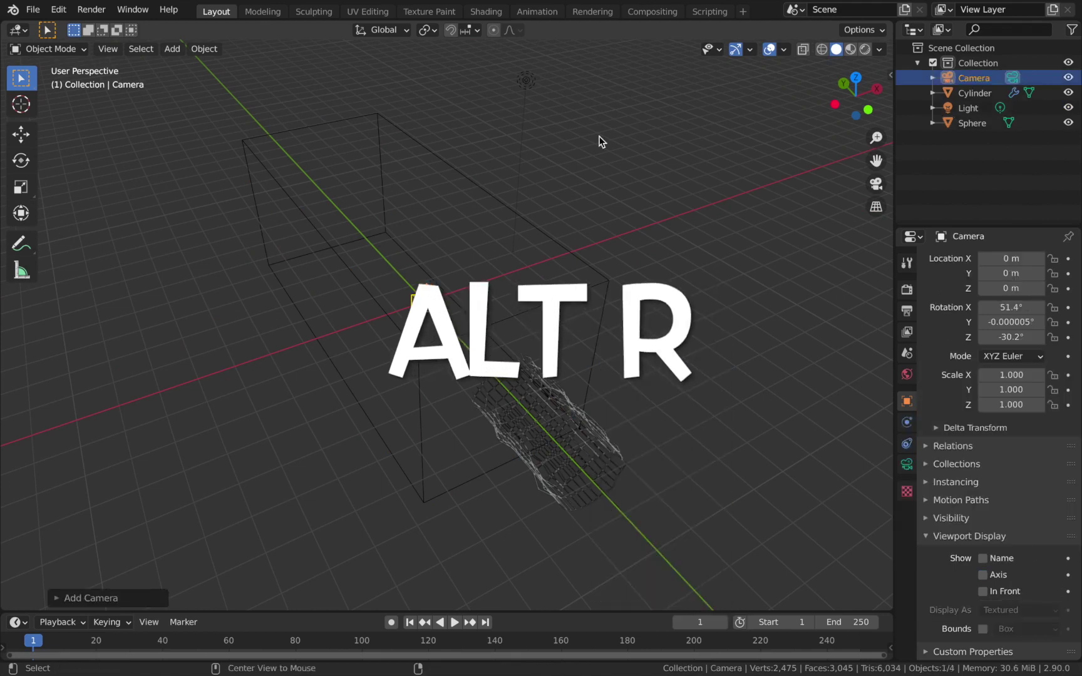
{"action": "key", "text": "alt+r"}
{"action": "key", "text": "r"}
{"action": "key", "text": "x"}
{"action": "key", "text": "9"}
{"action": "key", "text": "0"}
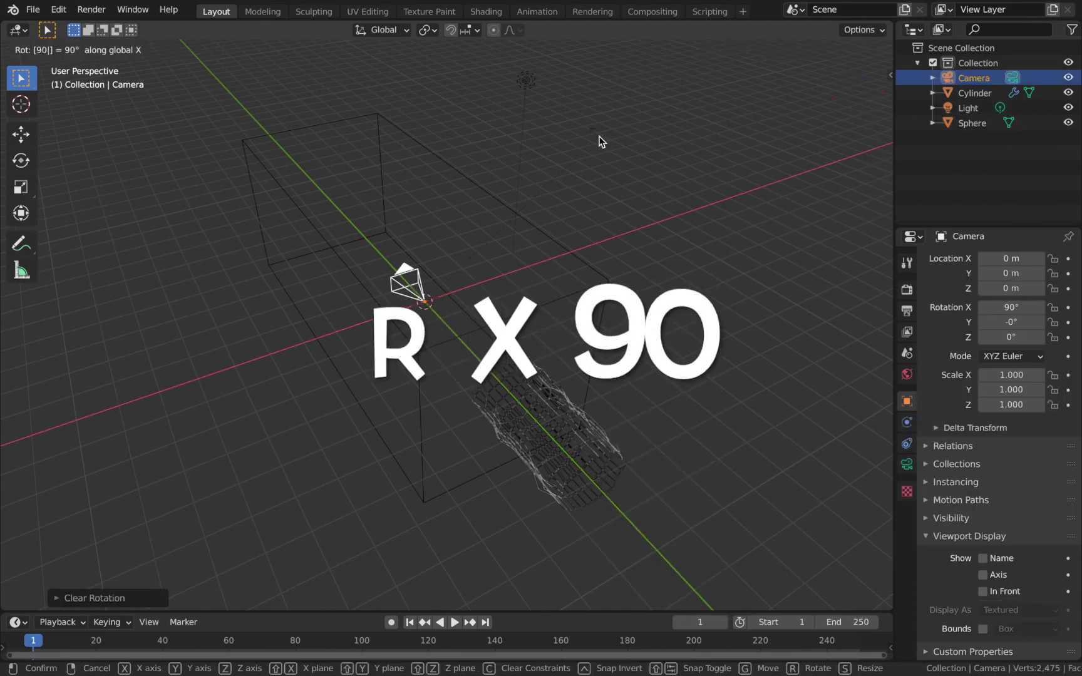
{"action": "key", "text": "Return"}
{"action": "middle_click_drag", "start_coordinate": [599, 141], "coordinate": [510, 253]}
{"action": "type", "text": "gy-8"}
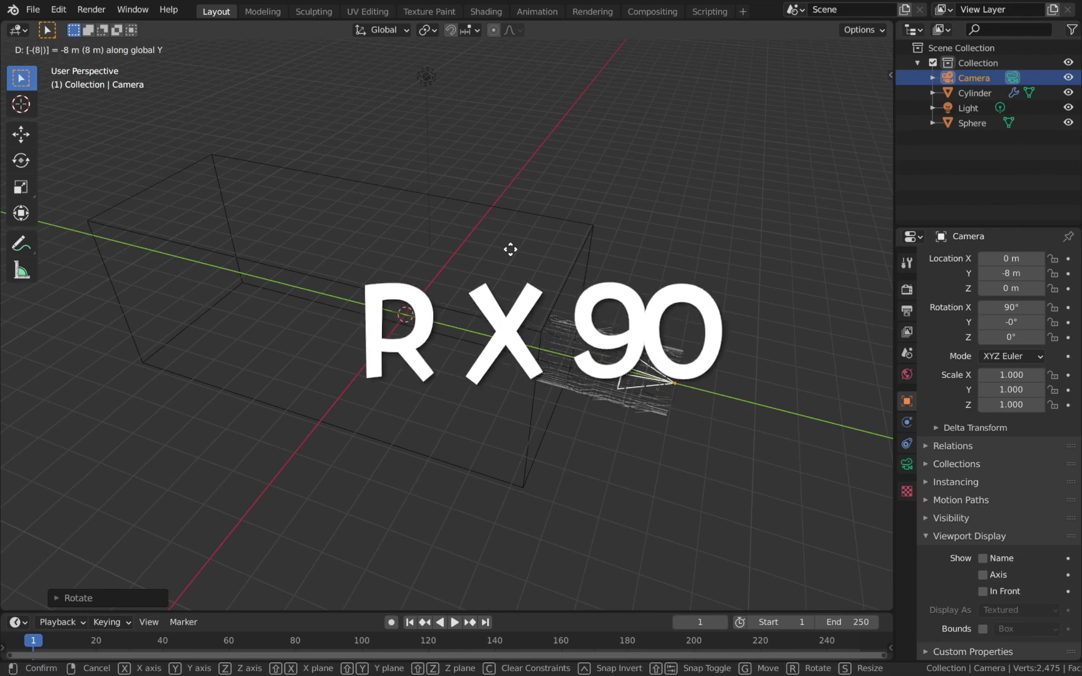
{"action": "key", "text": "Return"}
{"action": "middle_click_drag", "start_coordinate": [628, 336], "coordinate": [783, 281]}
Parent the sphere to the camera with Object (Keep Transform)
{"action": "left_click", "coordinate": [971, 123]}
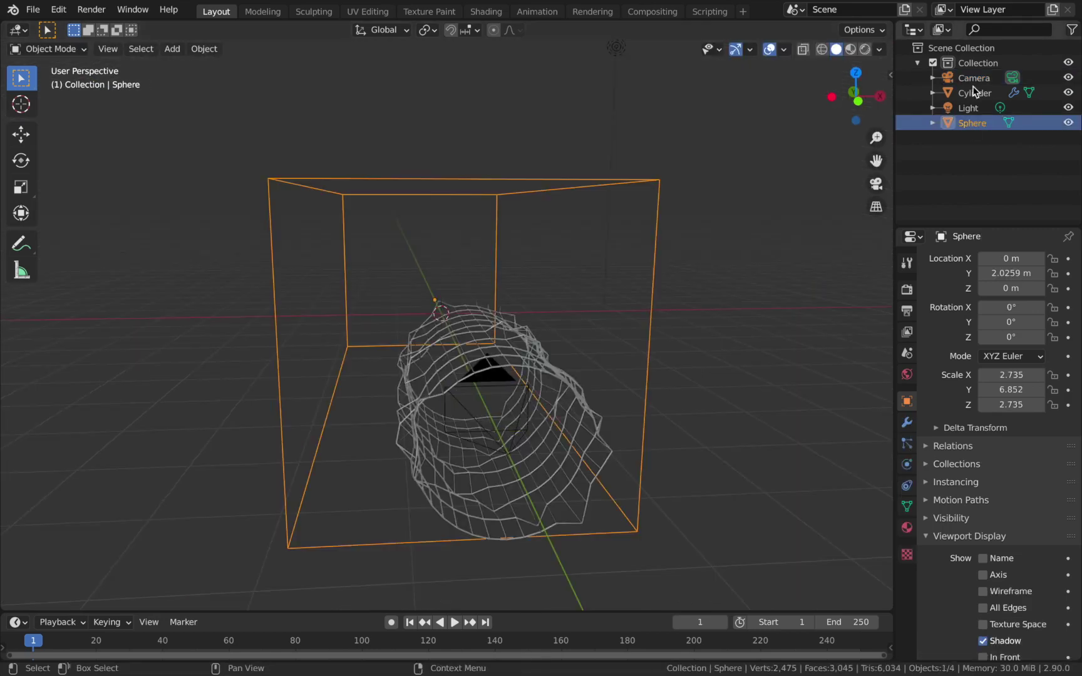
{"action": "left_click", "coordinate": [975, 79], "text": "ctrl"}
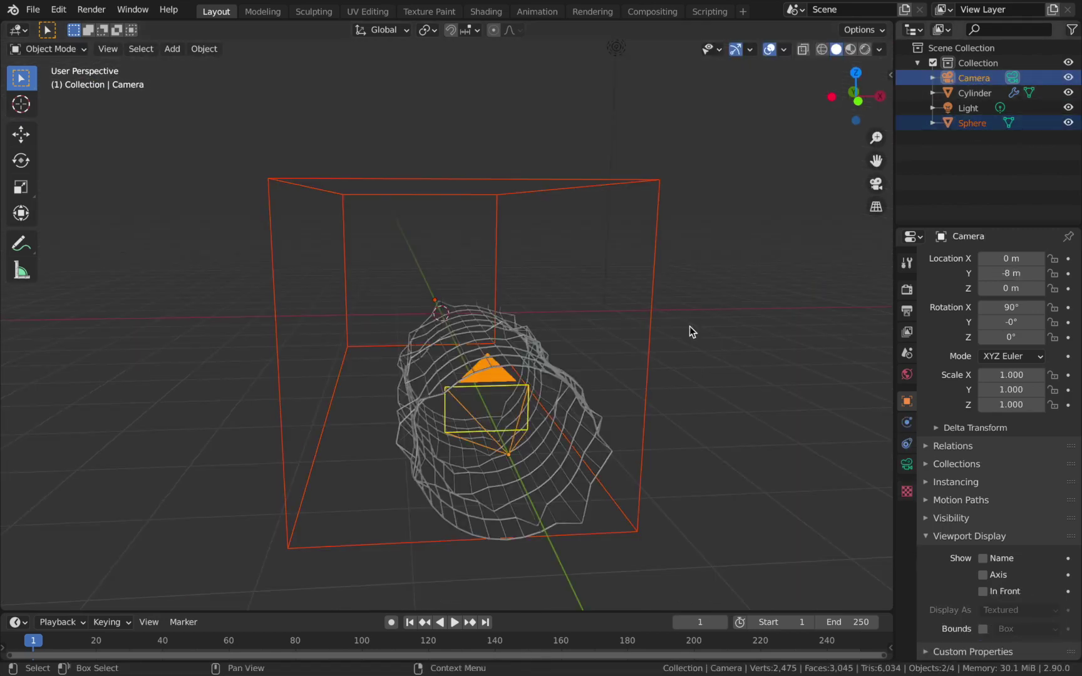
{"action": "key", "text": "ctrl+p"}
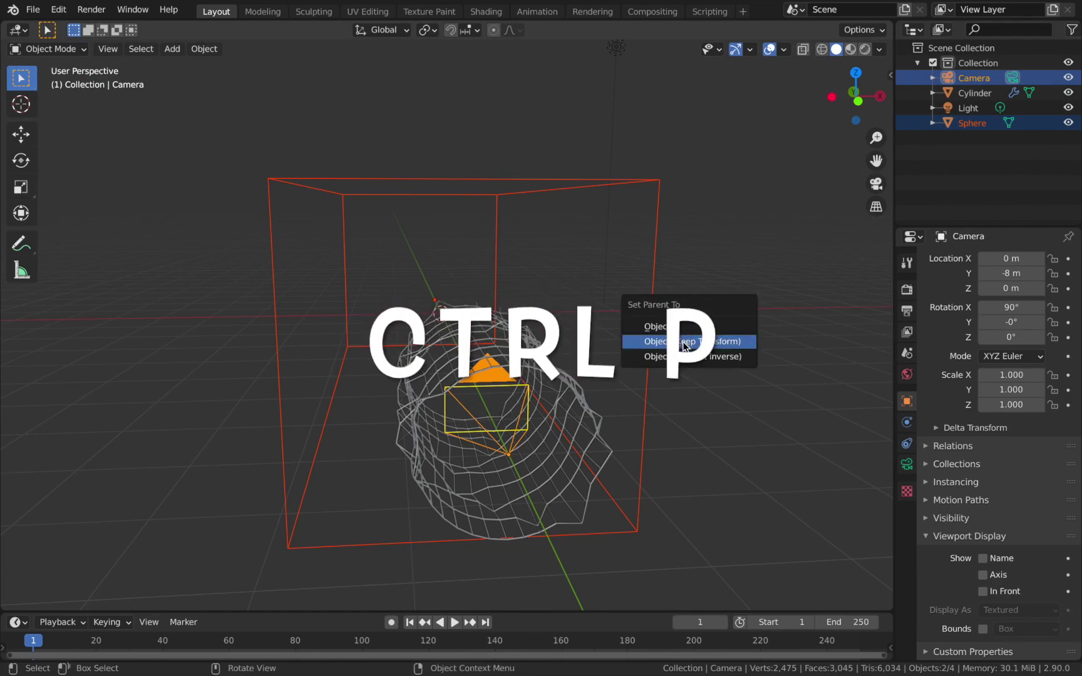
{"action": "left_click", "coordinate": [684, 347]}
{"action": "middle_click_drag", "start_coordinate": [622, 430], "coordinate": [674, 376]}
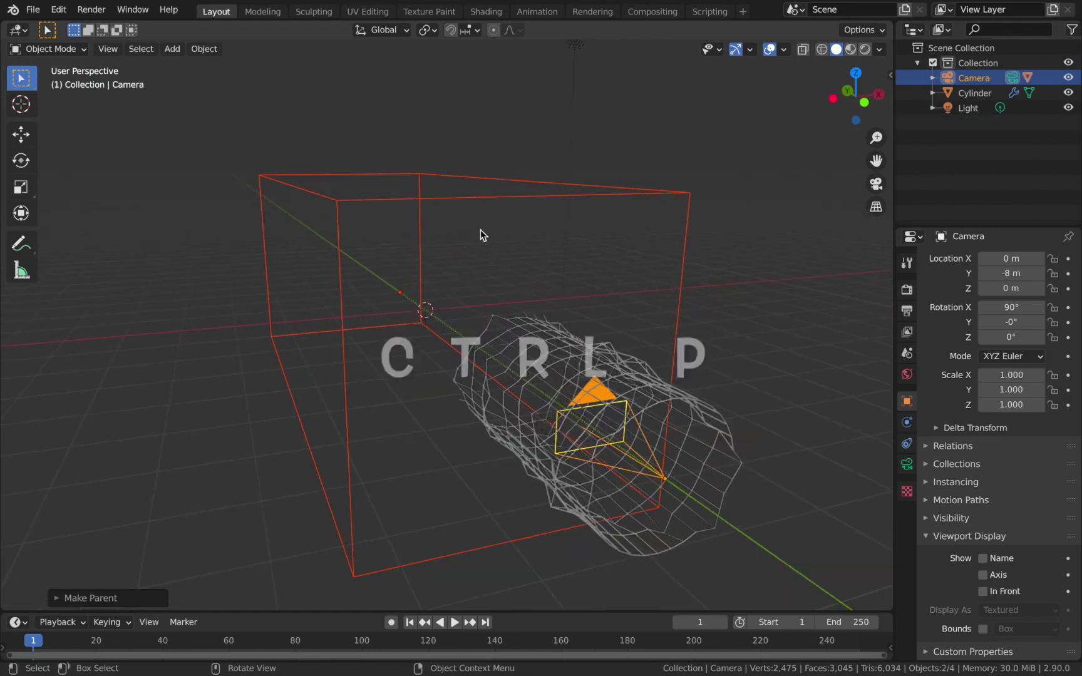
Keyframe the camera's Y at -8 m on frame 1 and 8 m on frame 250, then play it through the camera
{"action": "left_click", "coordinate": [816, 458]}
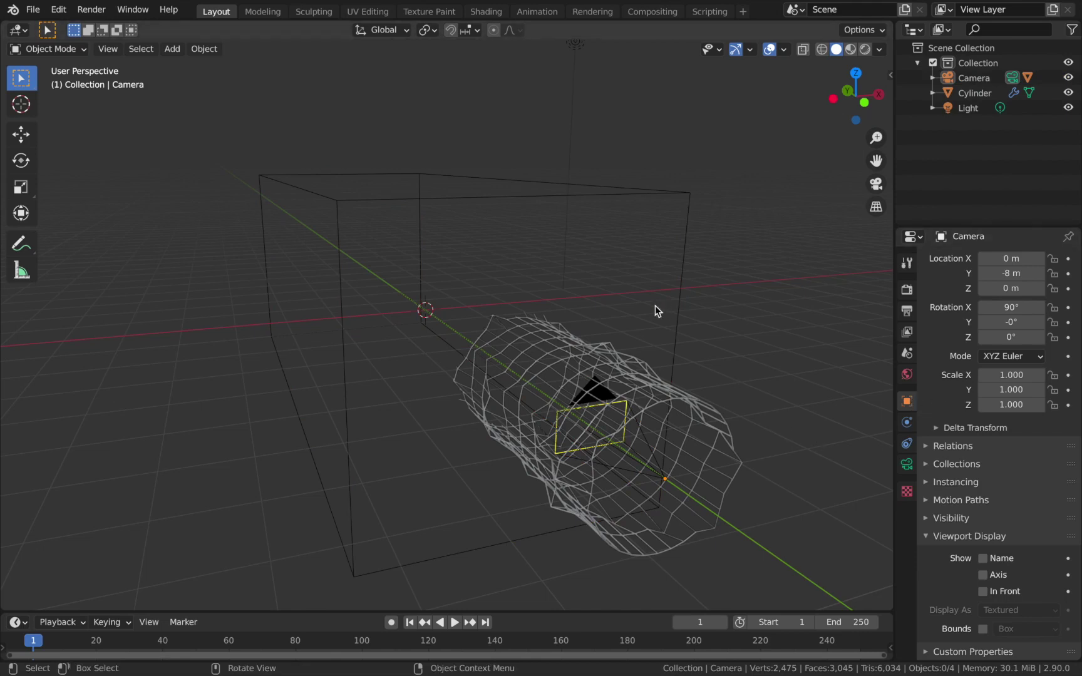
{"action": "scroll", "coordinate": [939, 400], "scroll_direction": "up", "scroll_amount": 2}
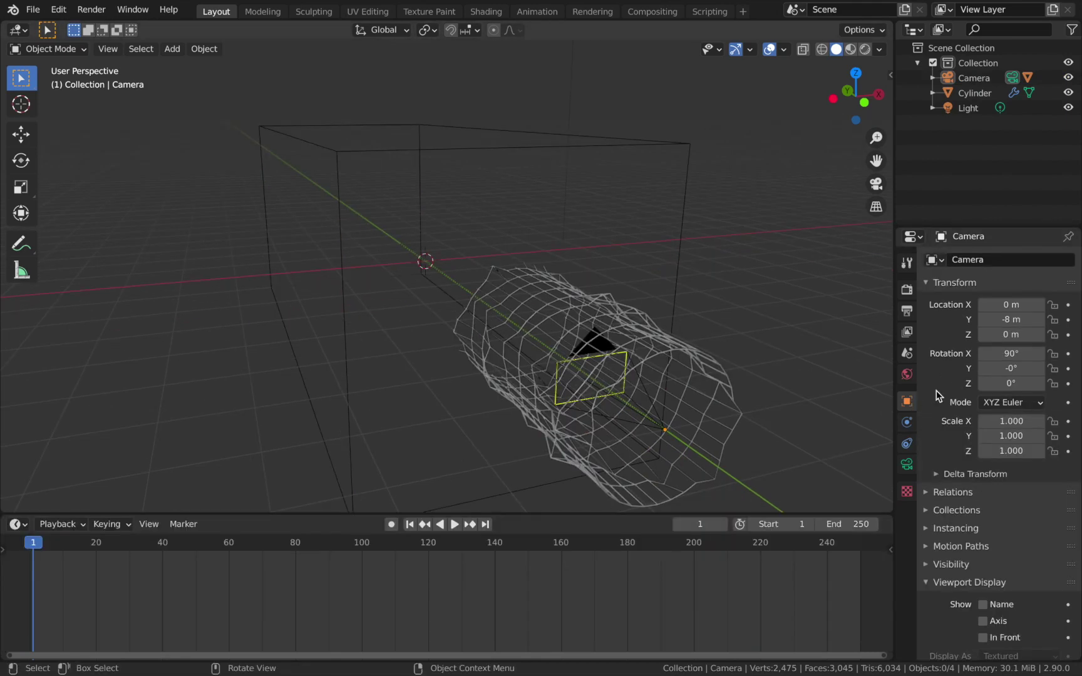
{"action": "left_click", "coordinate": [1068, 320]}
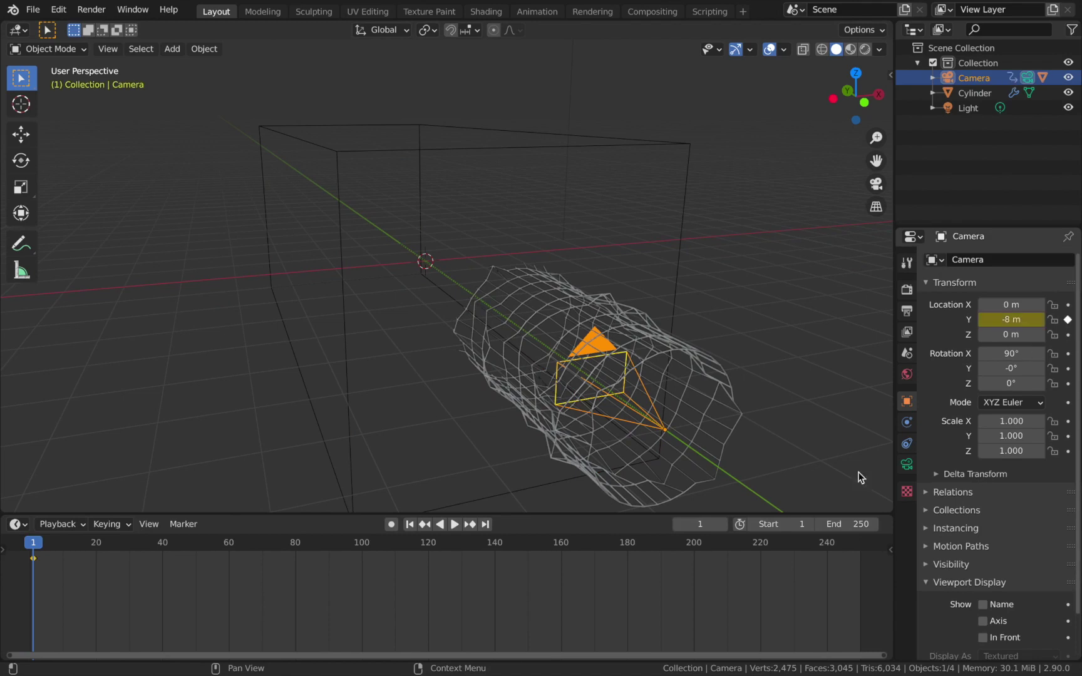
{"action": "left_click", "coordinate": [860, 545]}
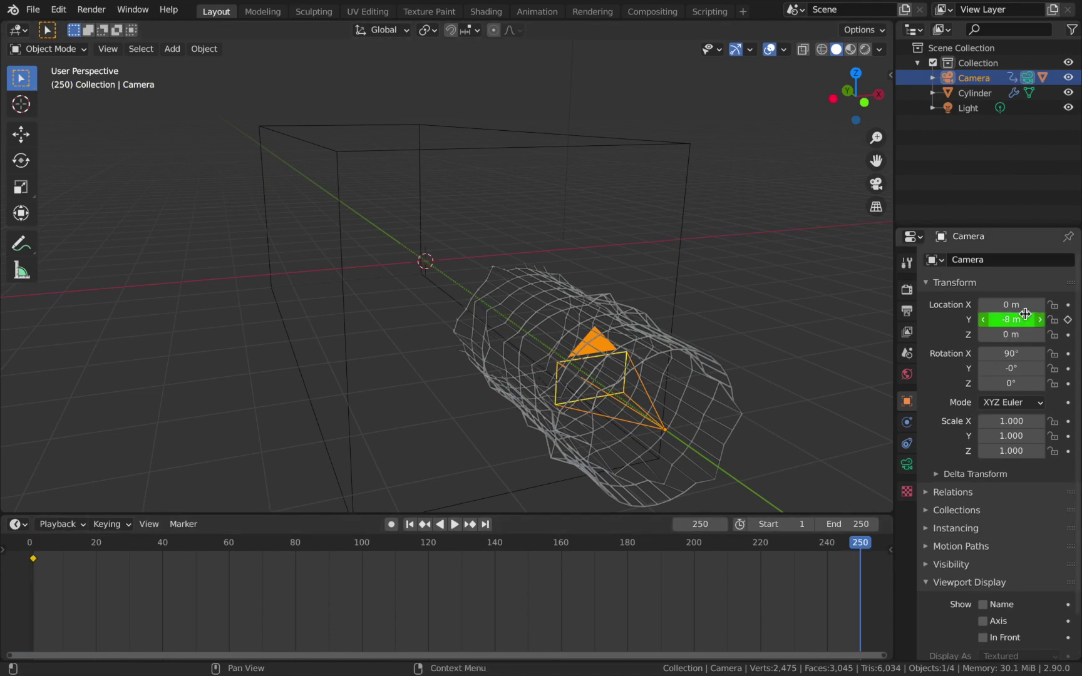
{"action": "key", "text": "minus"}
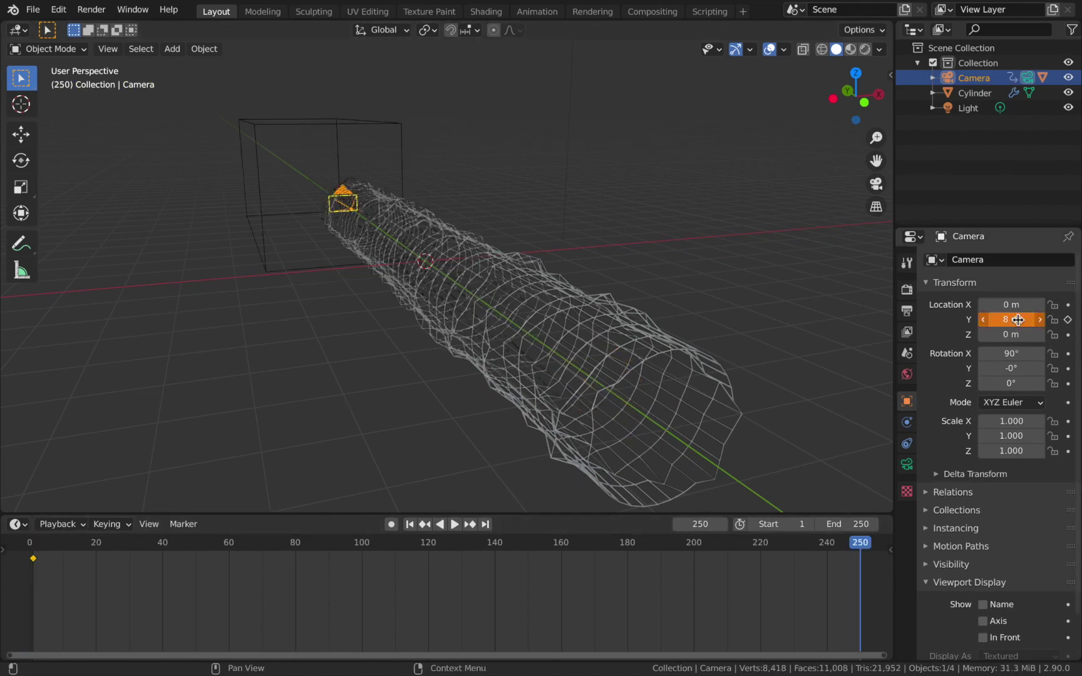
{"action": "left_click", "coordinate": [1068, 320]}
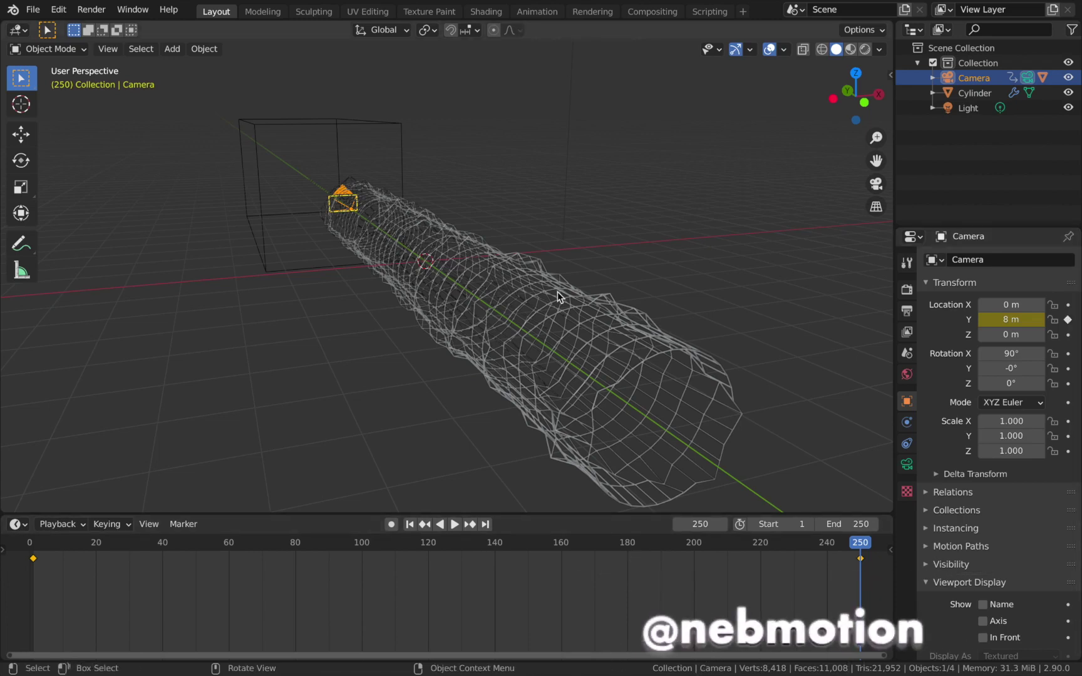
{"action": "key", "text": "KP_0"}
{"action": "key", "text": "space"}
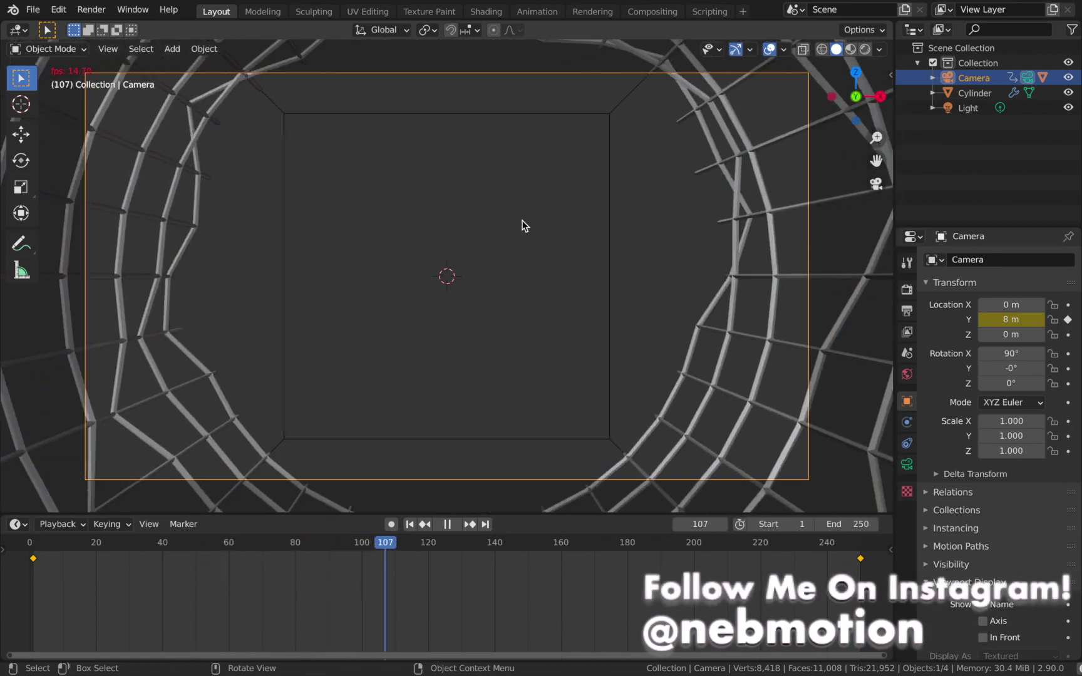
Halt the fly-through at frame 118 and leave camera view for free perspective
{"action": "key", "text": "space"}
{"action": "key", "text": "KP_0"}
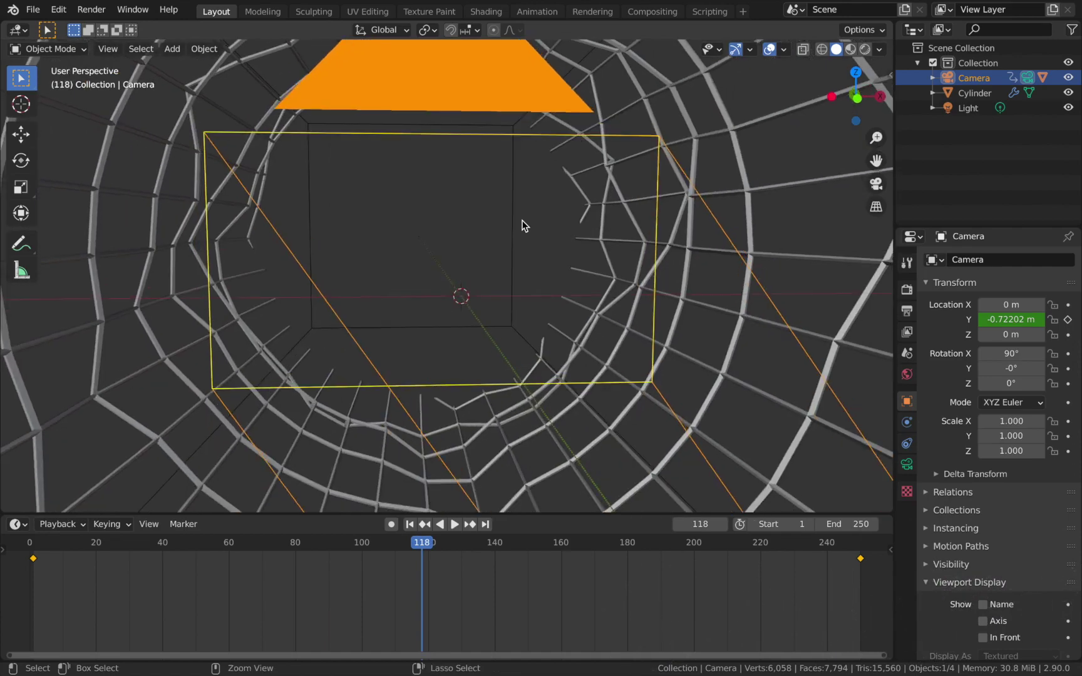